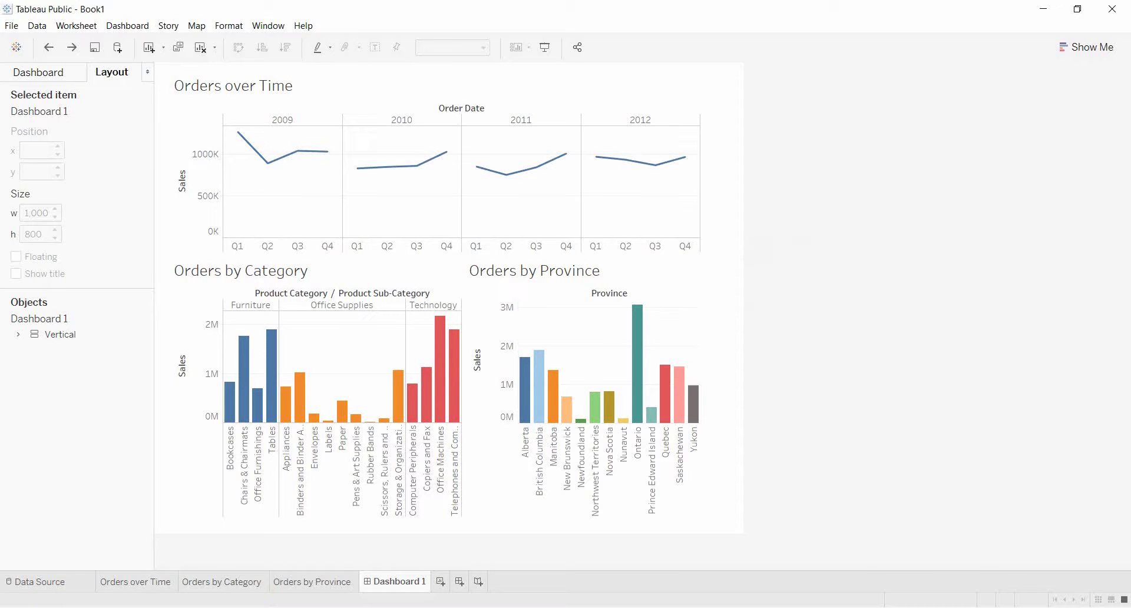
On Orders over Time, add a Customer Segment filter with all four segments included
click(134, 584)
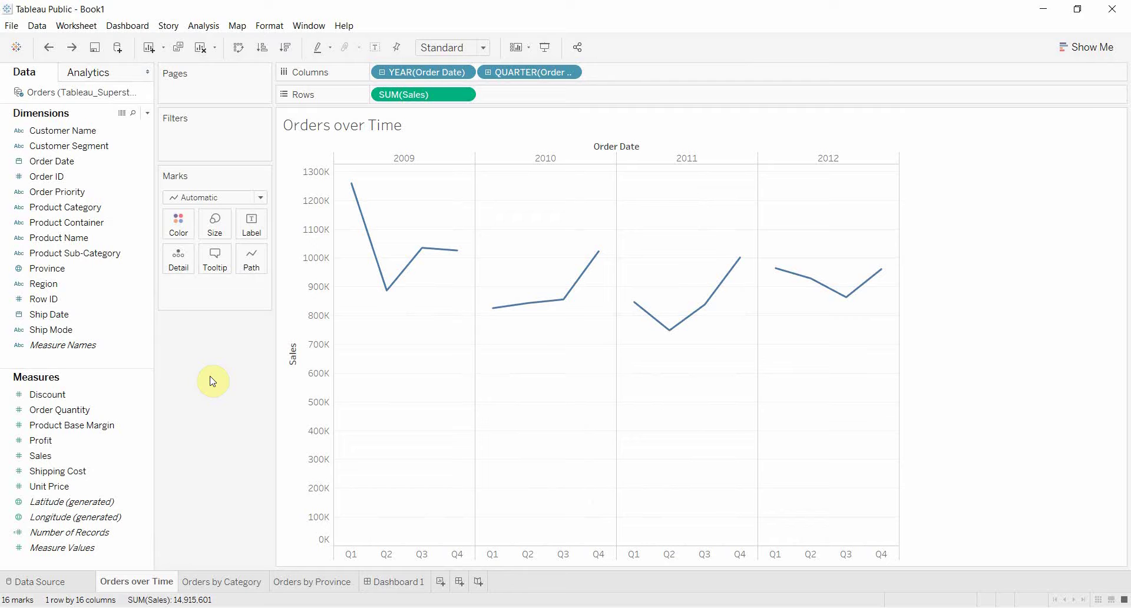
click(71, 148)
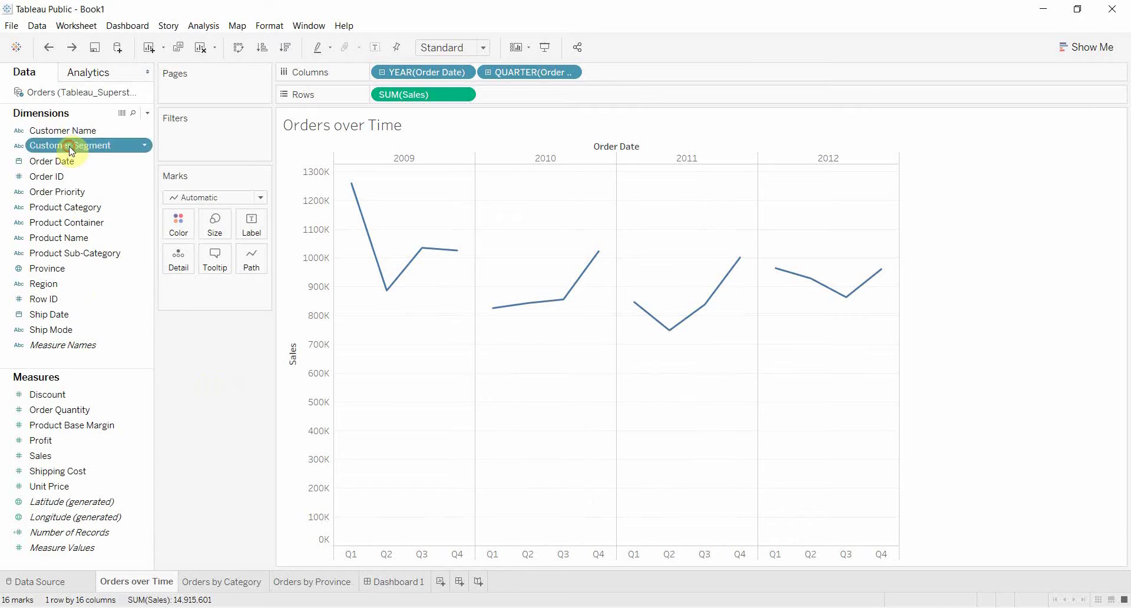
drag(71, 151, 224, 139)
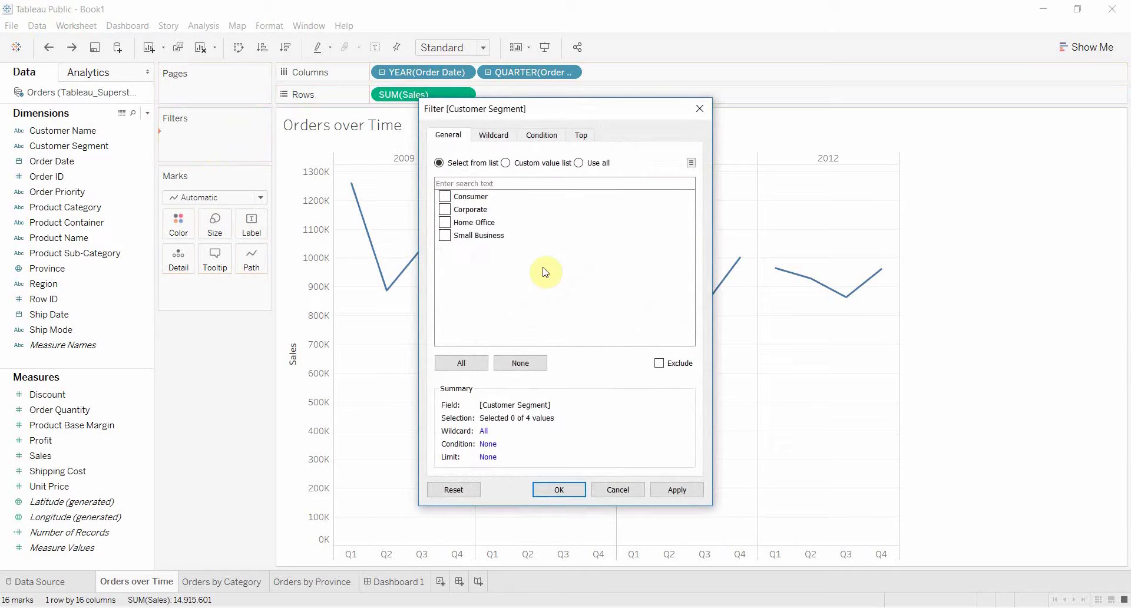
click(466, 369)
click(562, 492)
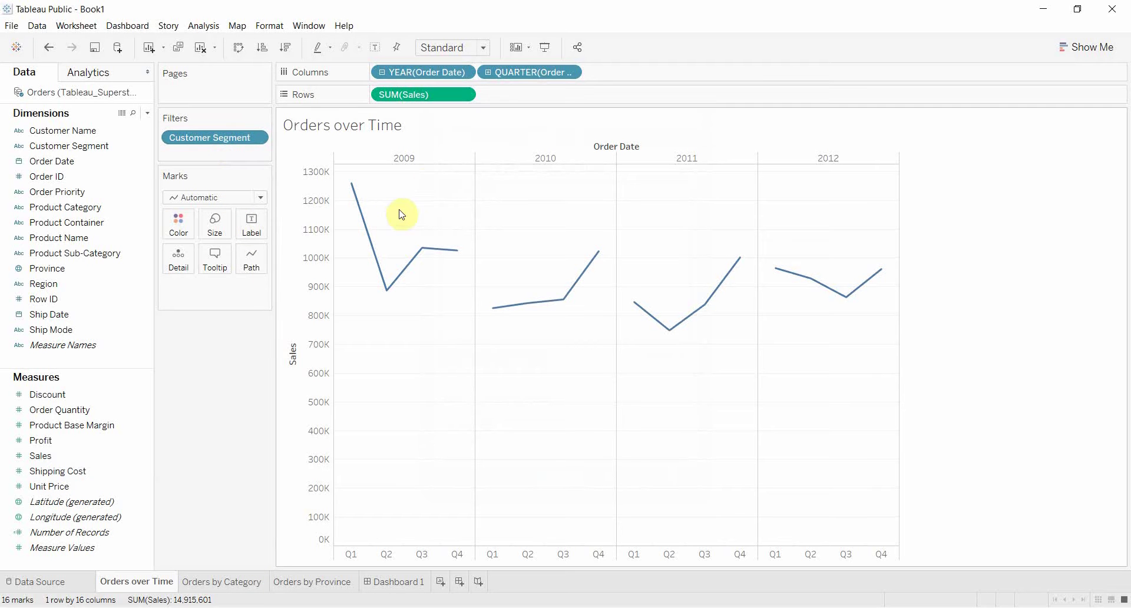
Compare the Orders by Category and Orders over Time sheets, ending on Orders over Time
click(230, 584)
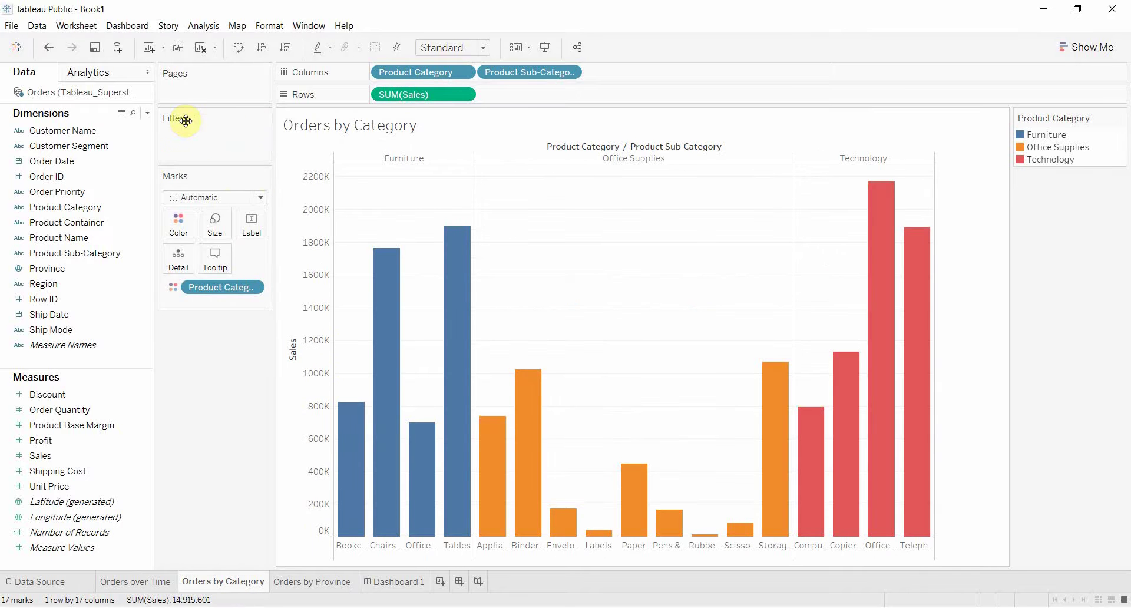
click(161, 589)
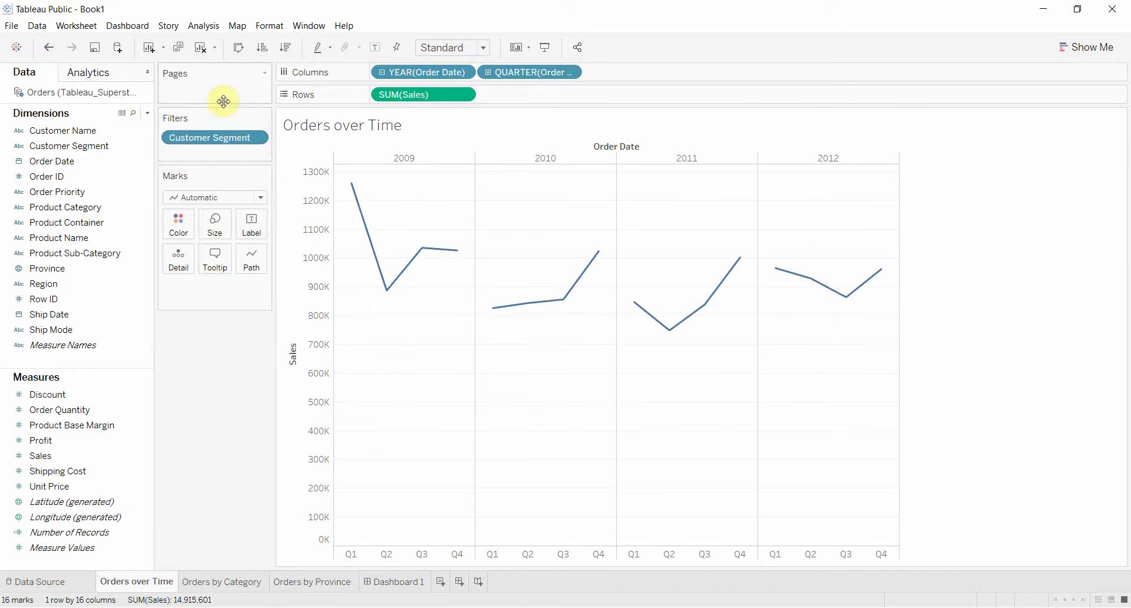
click(254, 589)
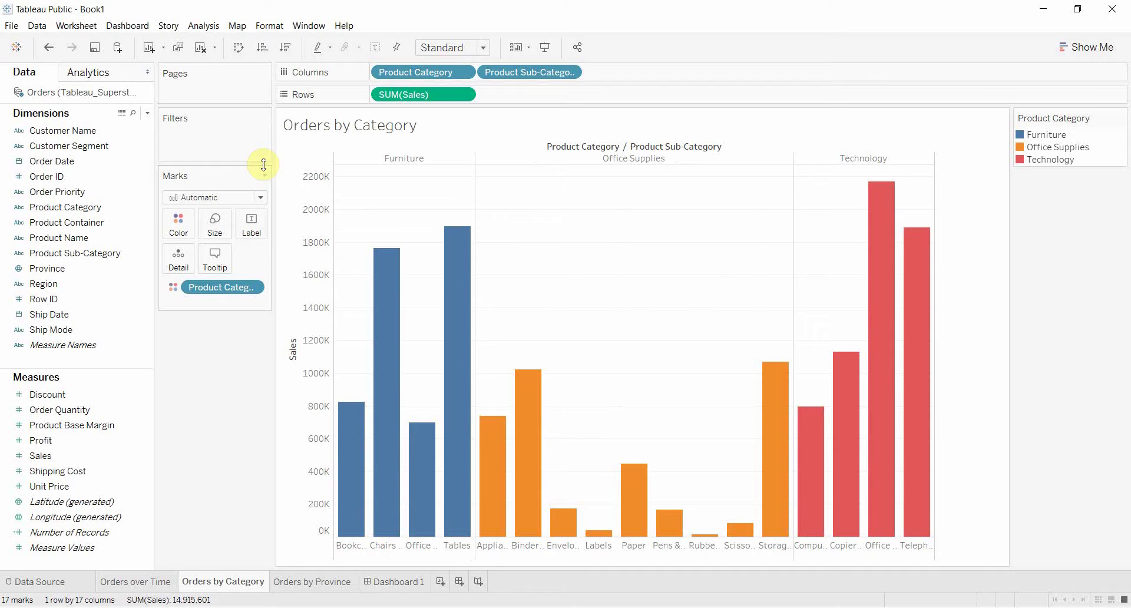
click(155, 580)
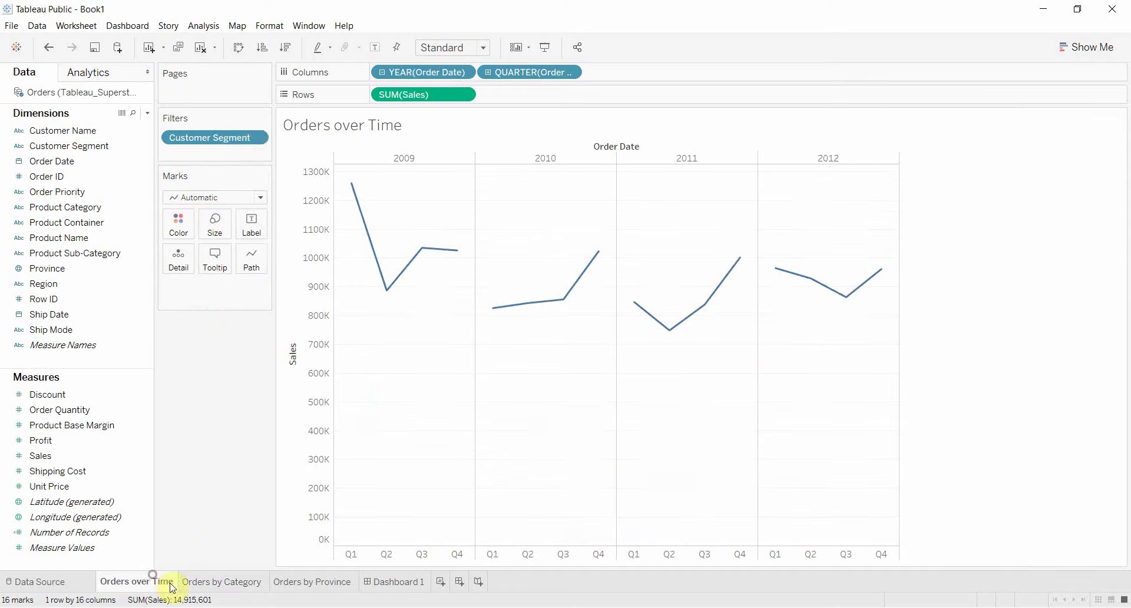
Set the Customer Segment filter to Apply to Worksheets > All Using This Data Source
click(257, 139)
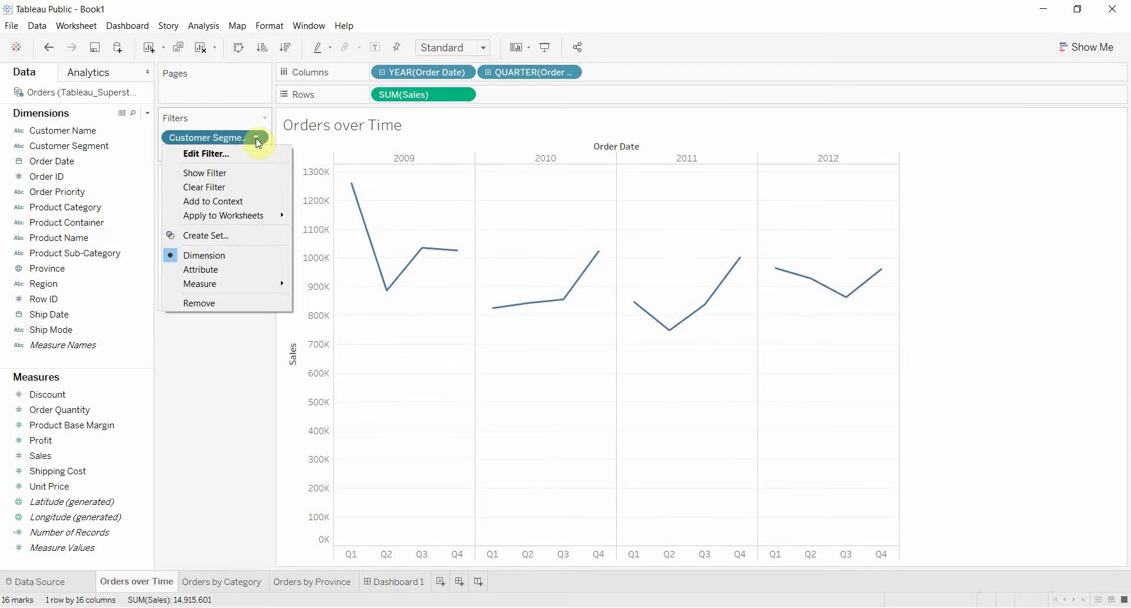
mouse_move(267, 223)
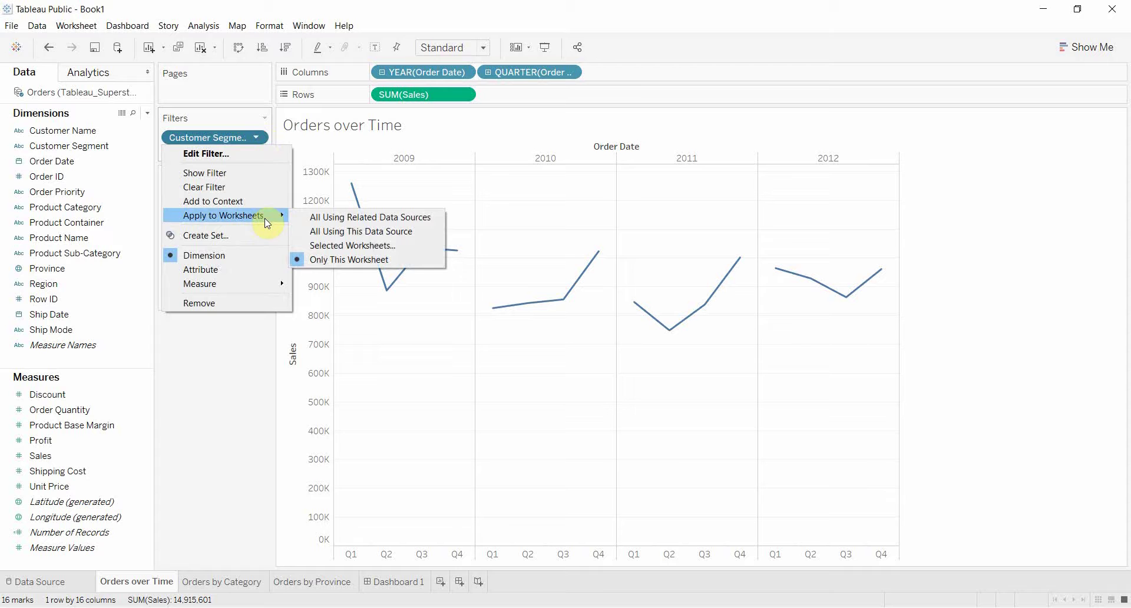
click(340, 231)
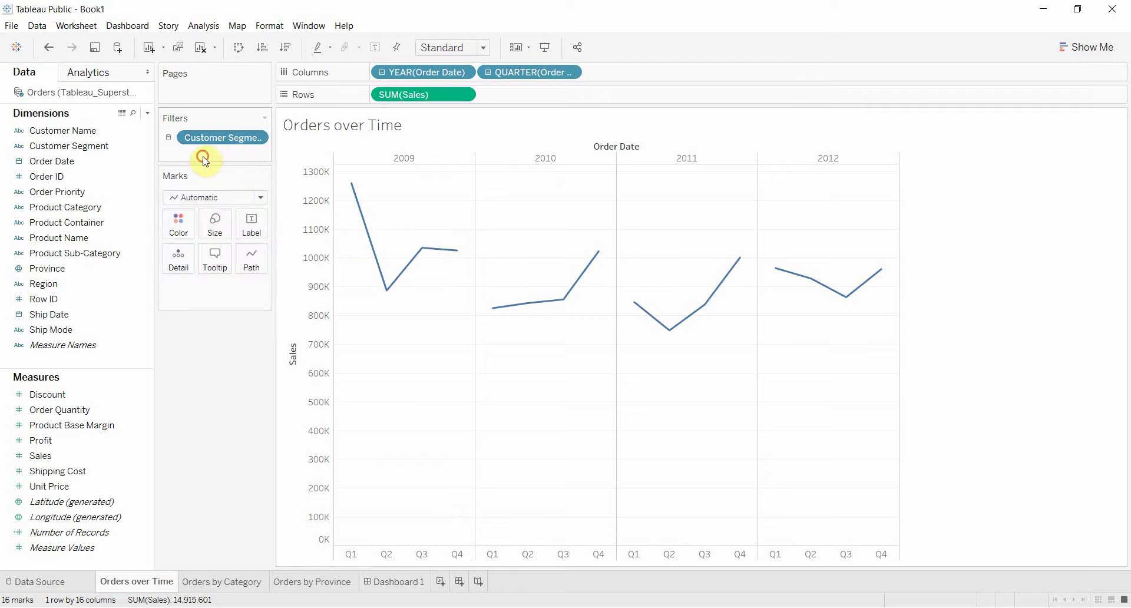
click(215, 392)
Confirm Orders by Category and Orders by Province both show the Customer Segment filter
click(231, 583)
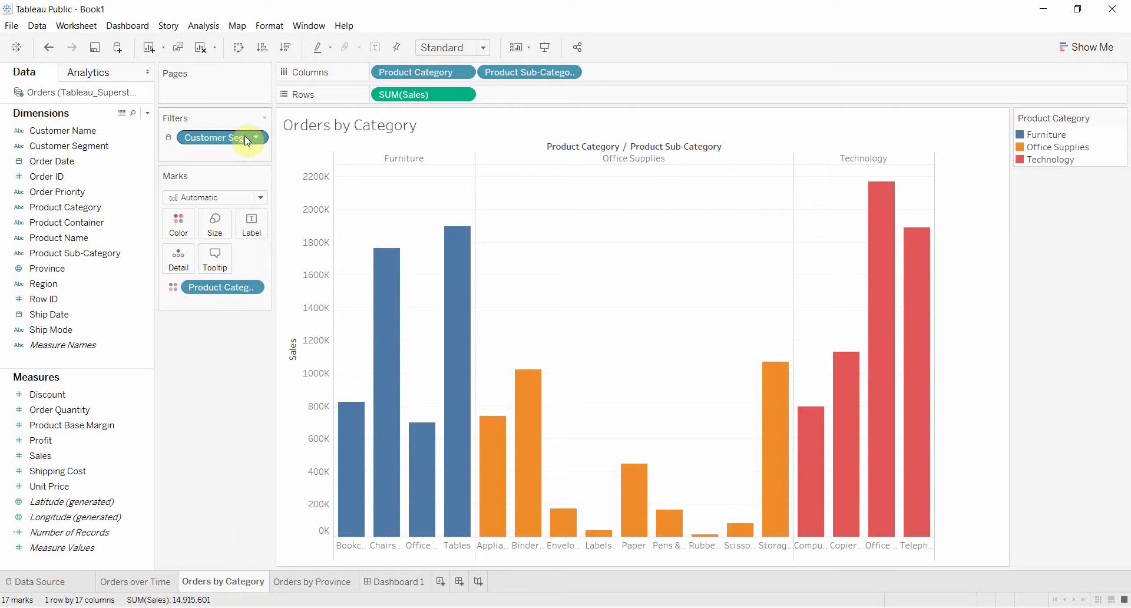
click(323, 582)
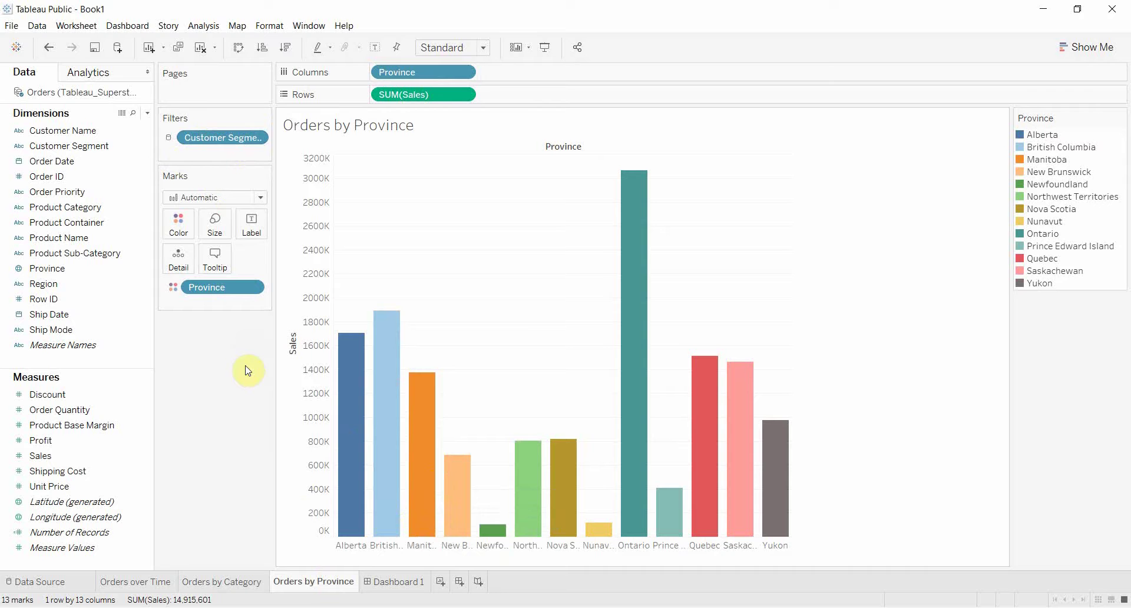
On Dashboard 1, float the three-chart Vertical container and narrow it to width 837
click(400, 583)
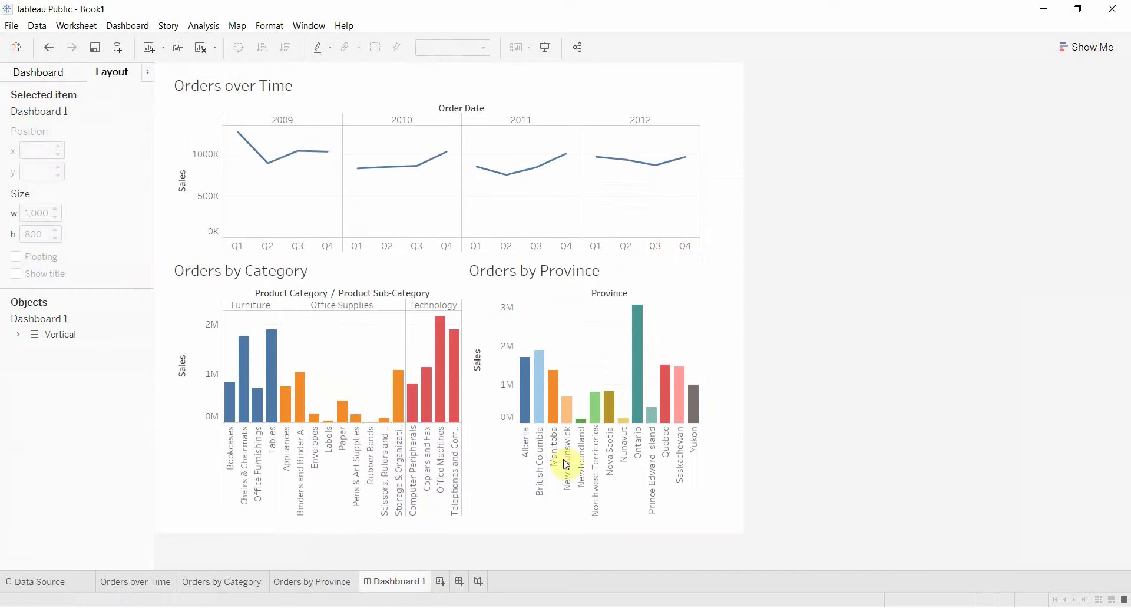
click(190, 110)
click(80, 335)
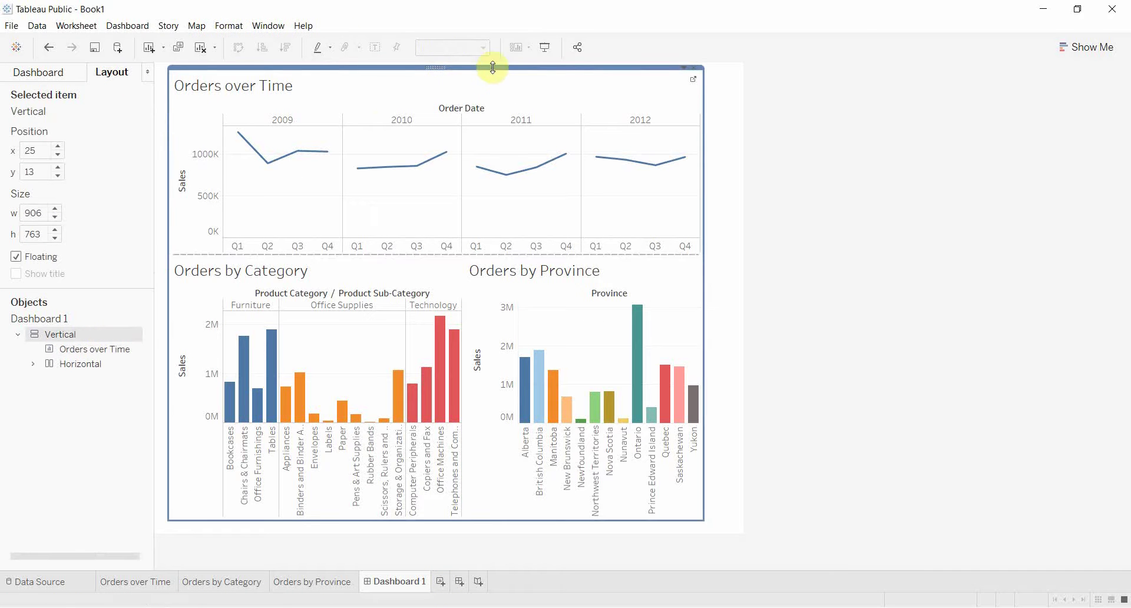
drag(432, 70, 423, 73)
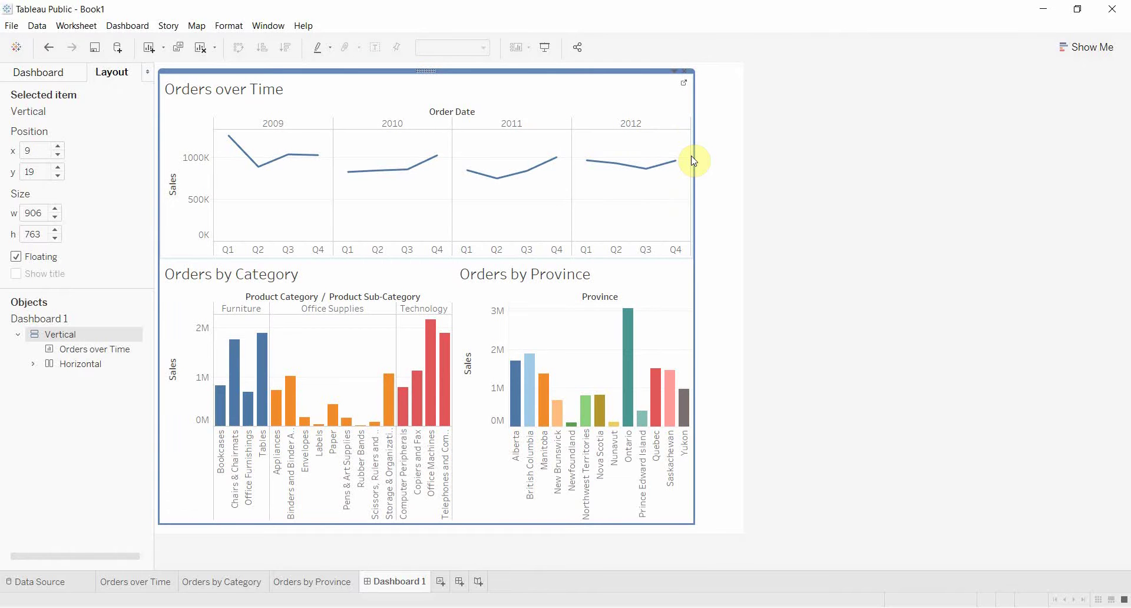
drag(691, 156, 665, 162)
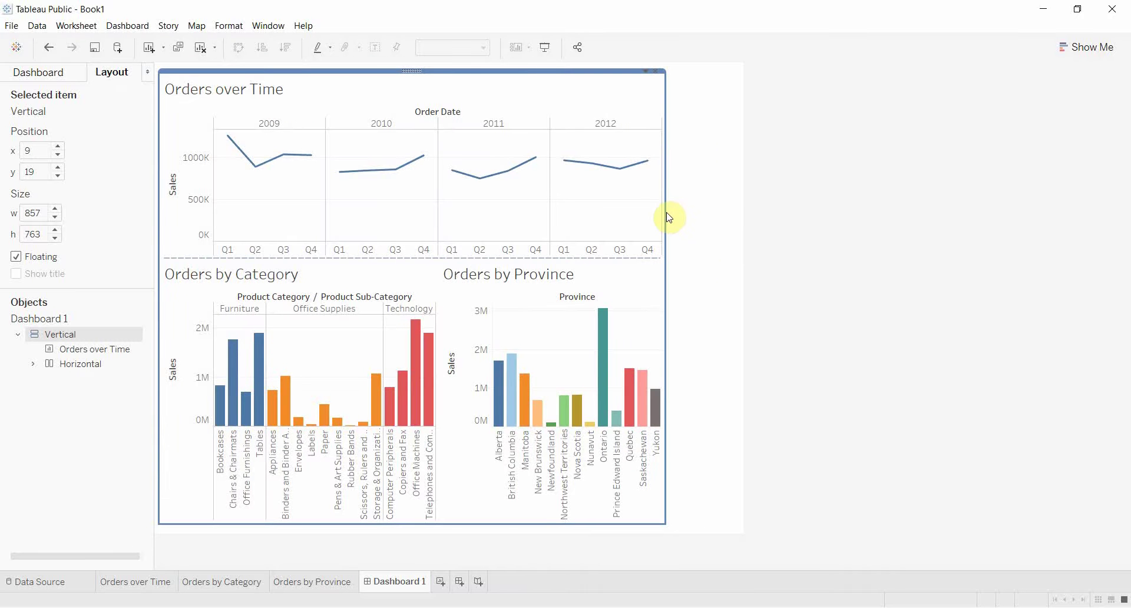
drag(666, 212, 654, 216)
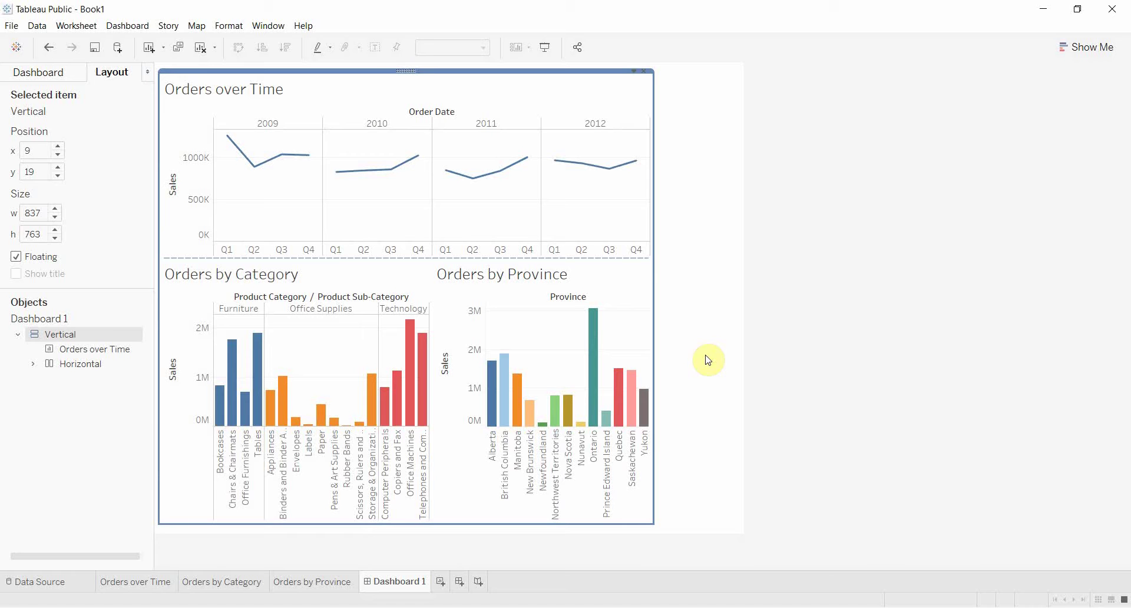
click(707, 405)
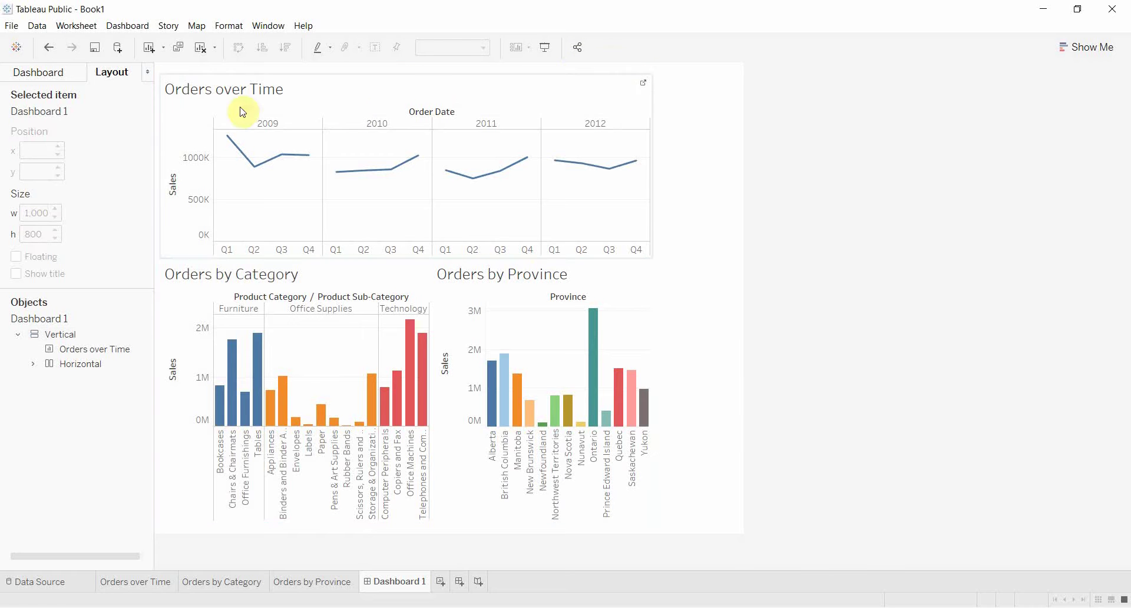
Show the Customer Segment filter card via the Orders over Time chart's Filters menu
click(453, 96)
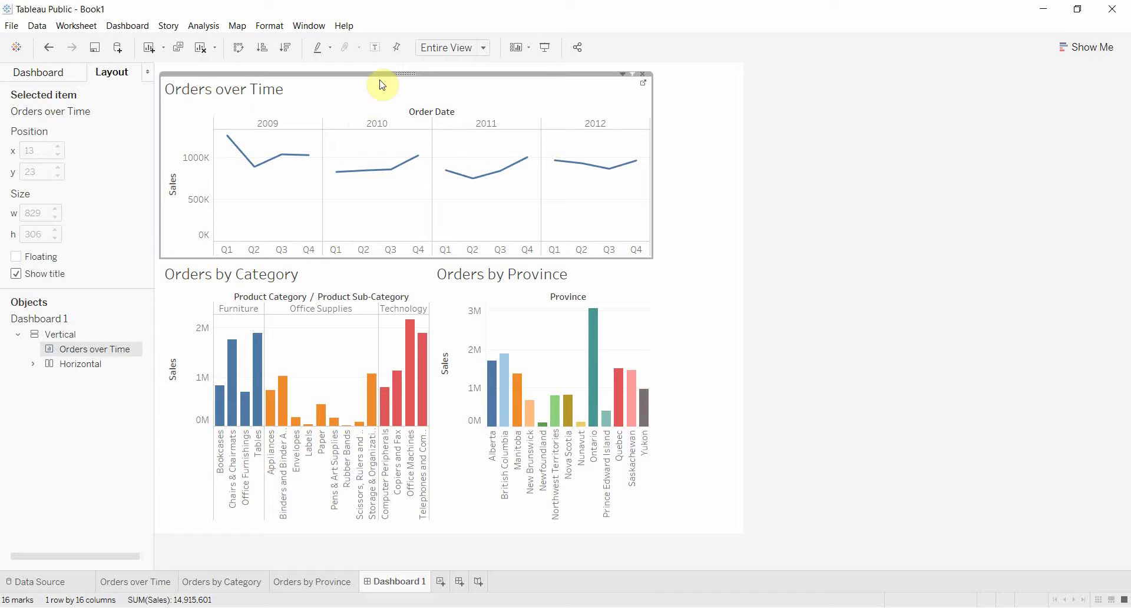
click(623, 75)
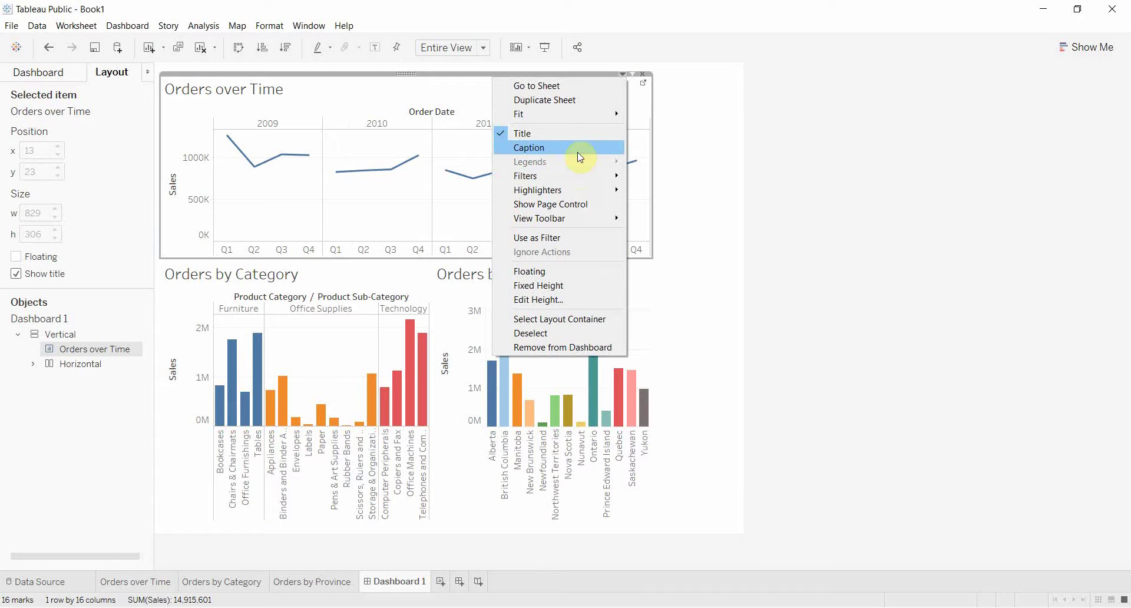
mouse_move(578, 175)
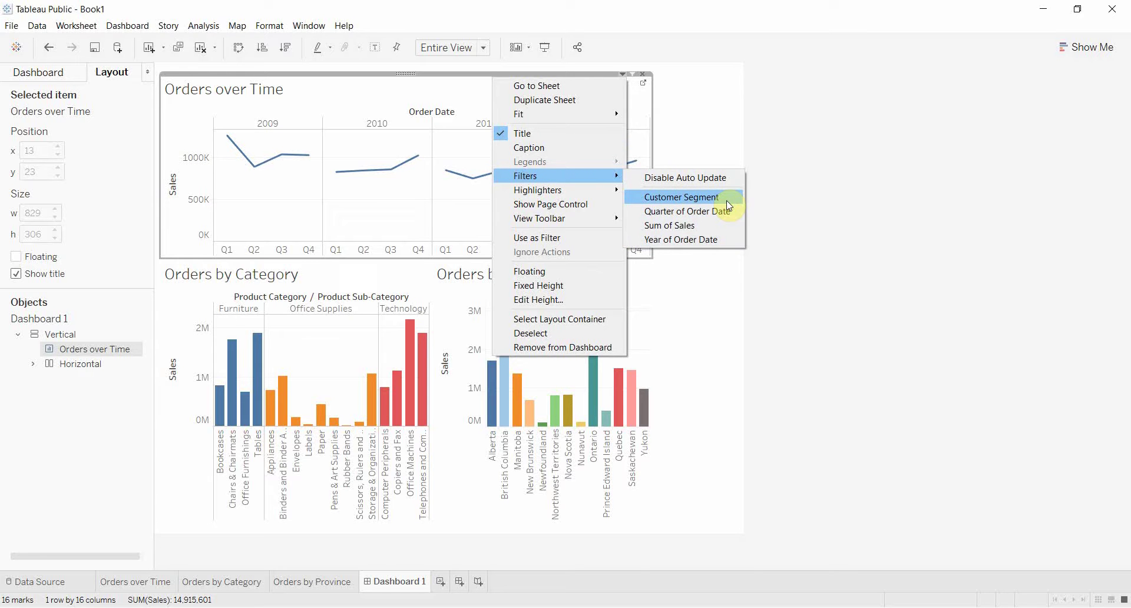
click(681, 196)
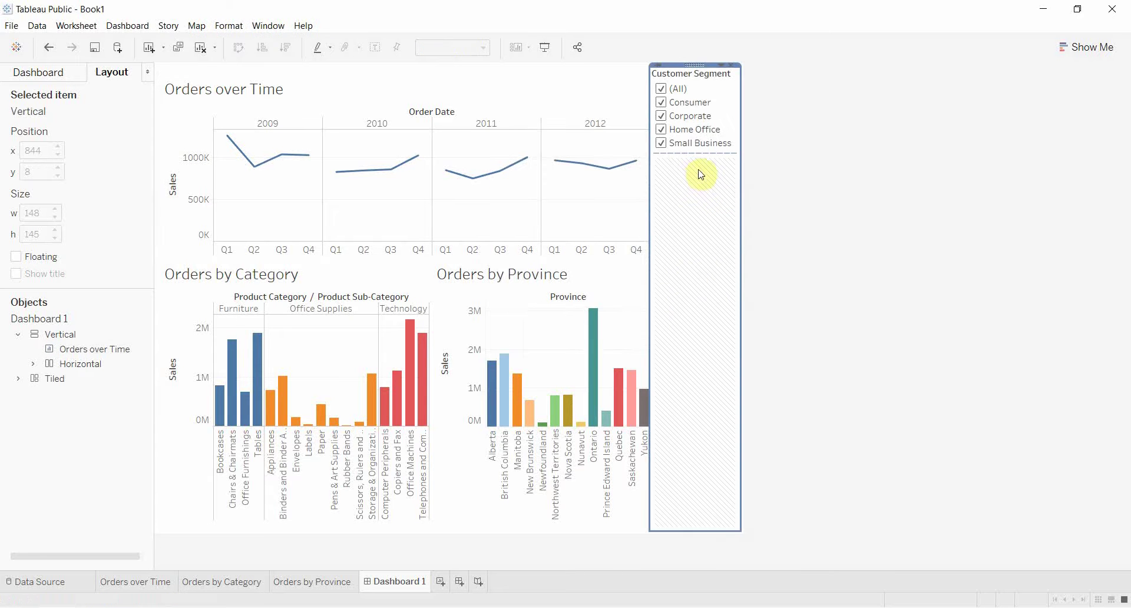
Inspect the nested tiled and horizontal containers, then float the filter over Orders over Time
click(85, 379)
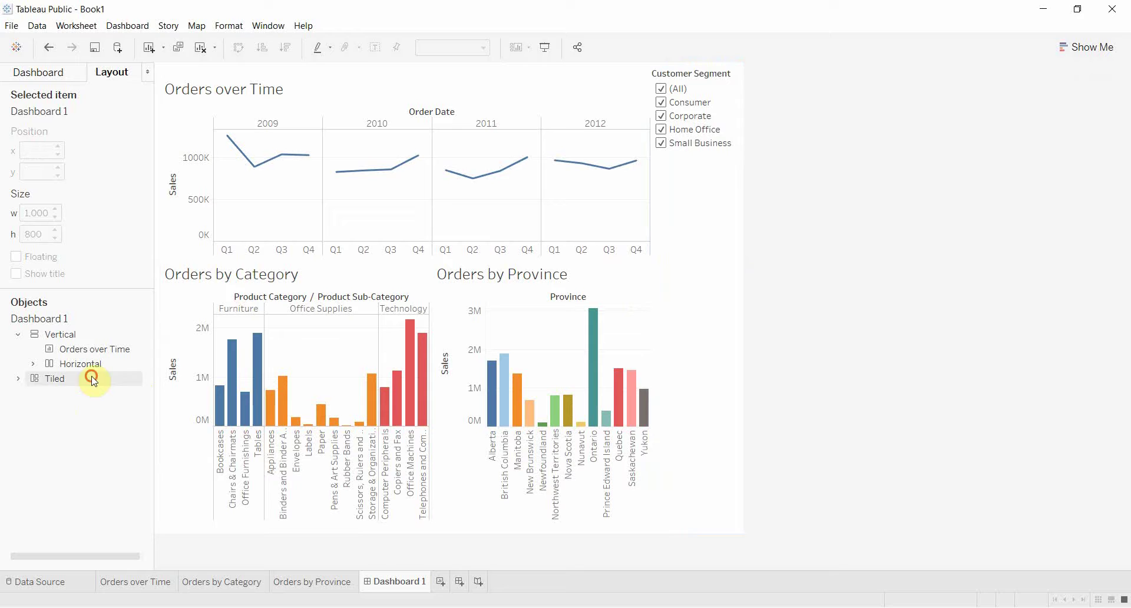
click(19, 379)
click(36, 393)
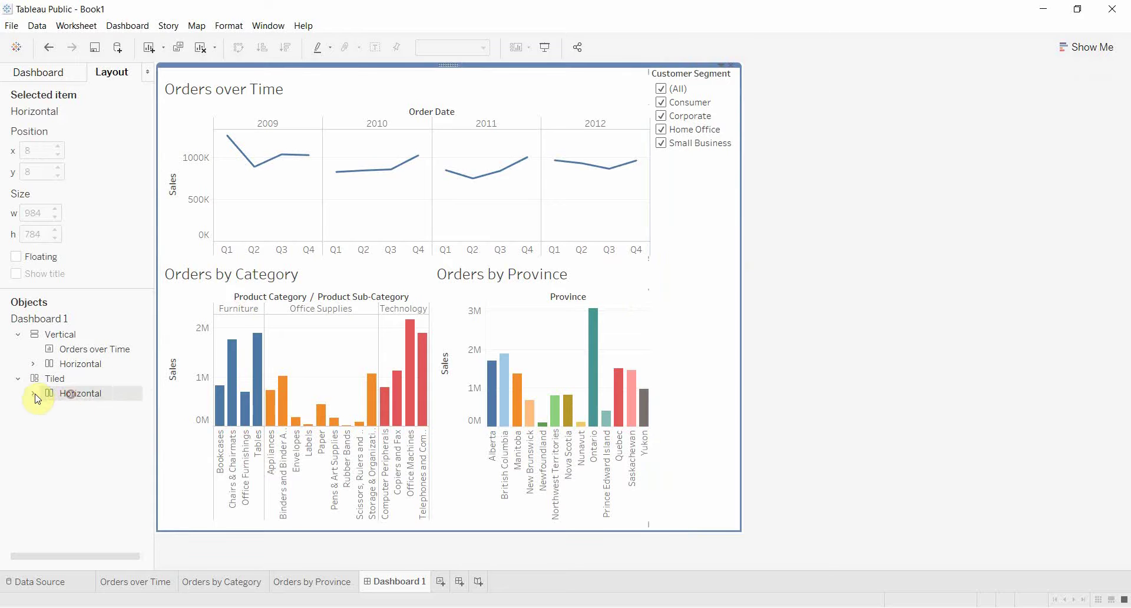
click(33, 393)
click(84, 408)
click(89, 423)
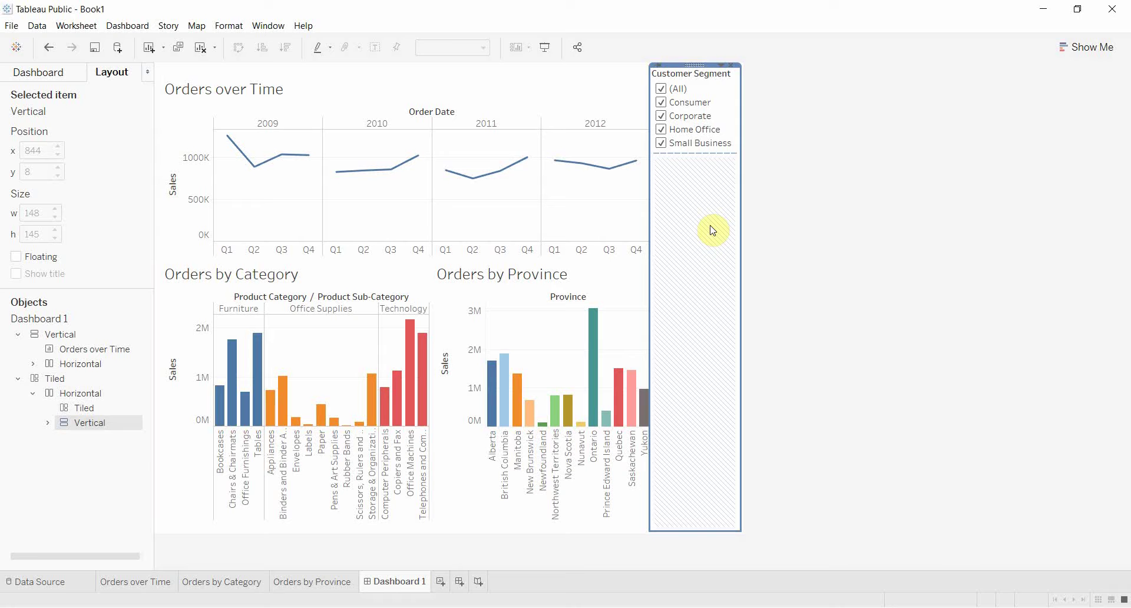
click(711, 82)
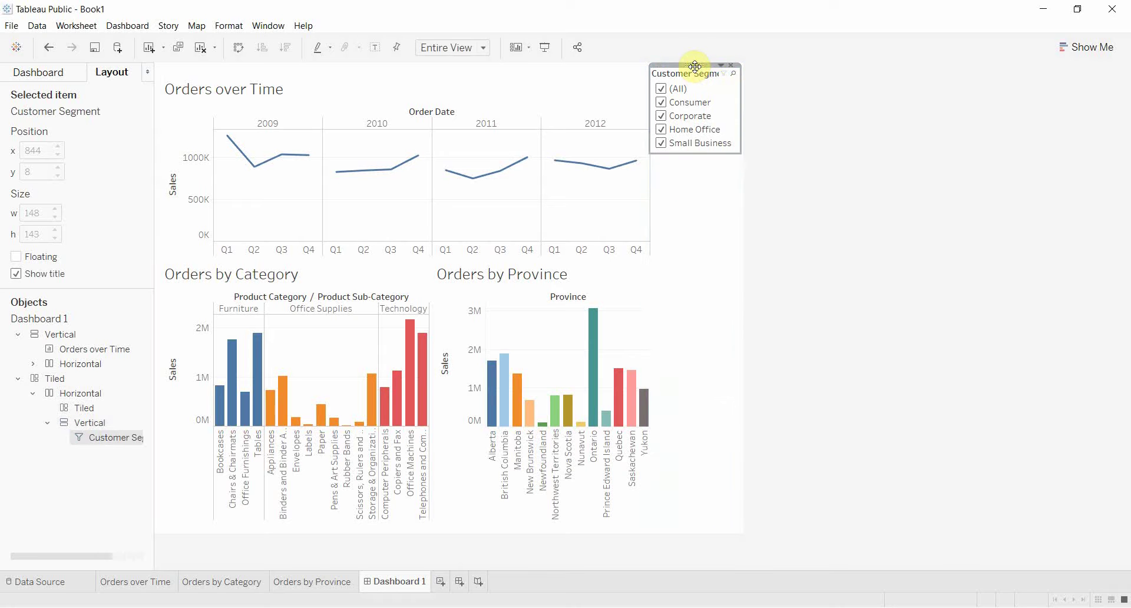
drag(695, 66, 469, 187)
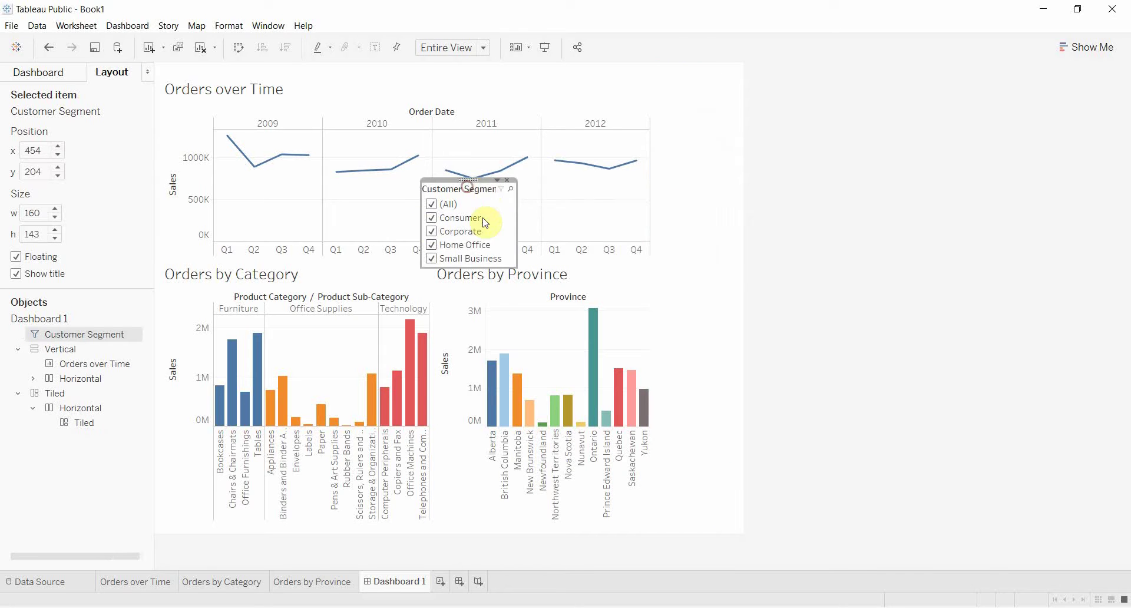
Remove the outer tiled container from the dashboard, confirming the deletion
click(66, 394)
click(82, 409)
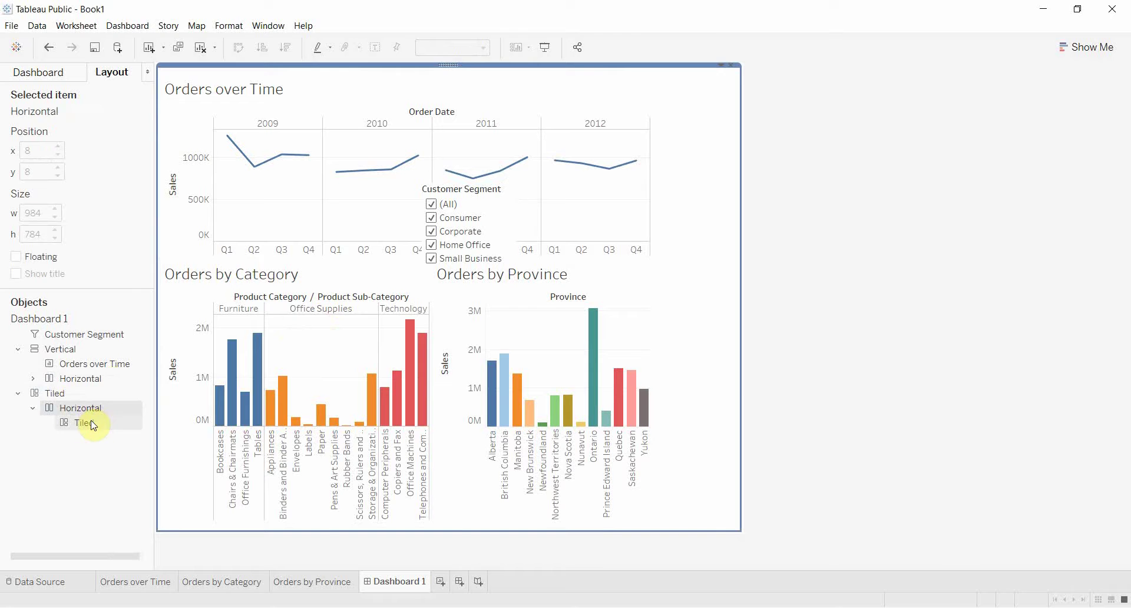
click(89, 422)
click(80, 408)
click(55, 393)
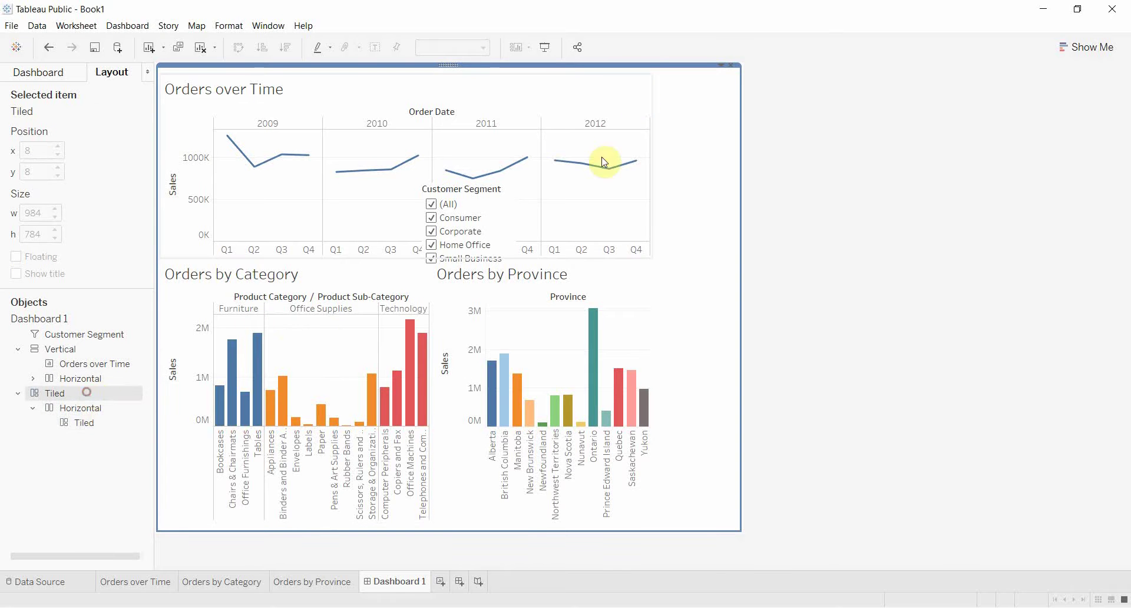
click(732, 70)
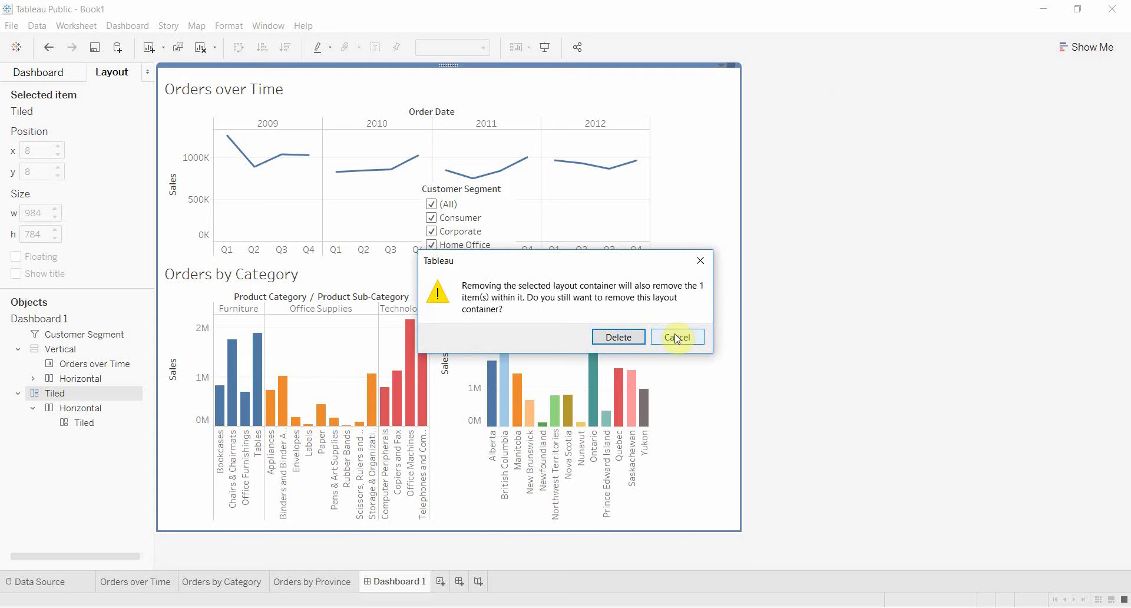
click(638, 337)
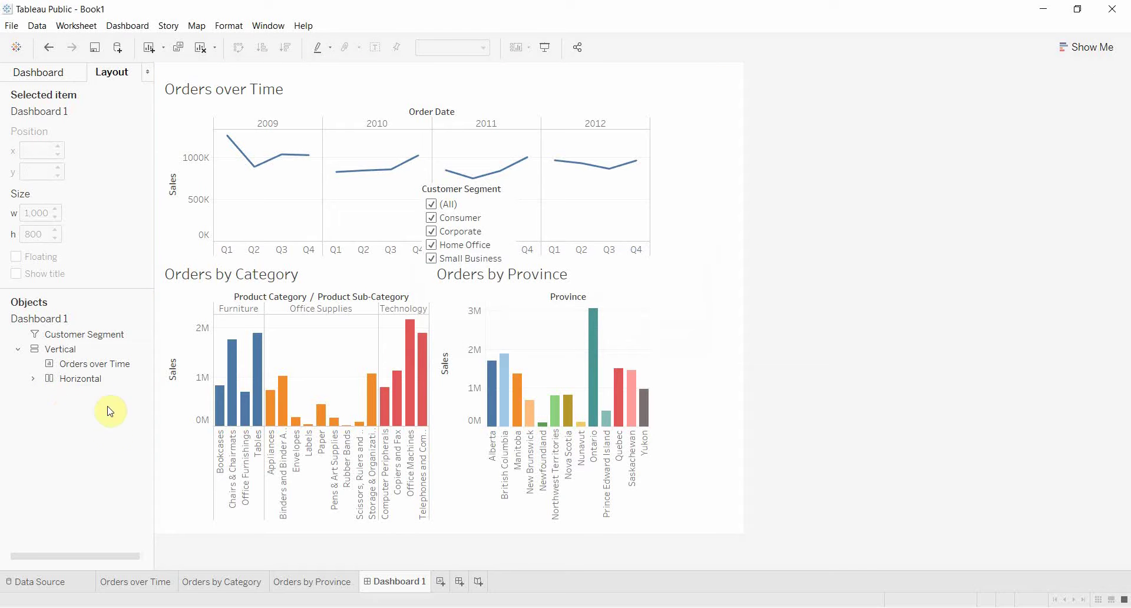
Check the chart container, Customer Segment filter and Orders by Province chart on the dashboard
click(63, 348)
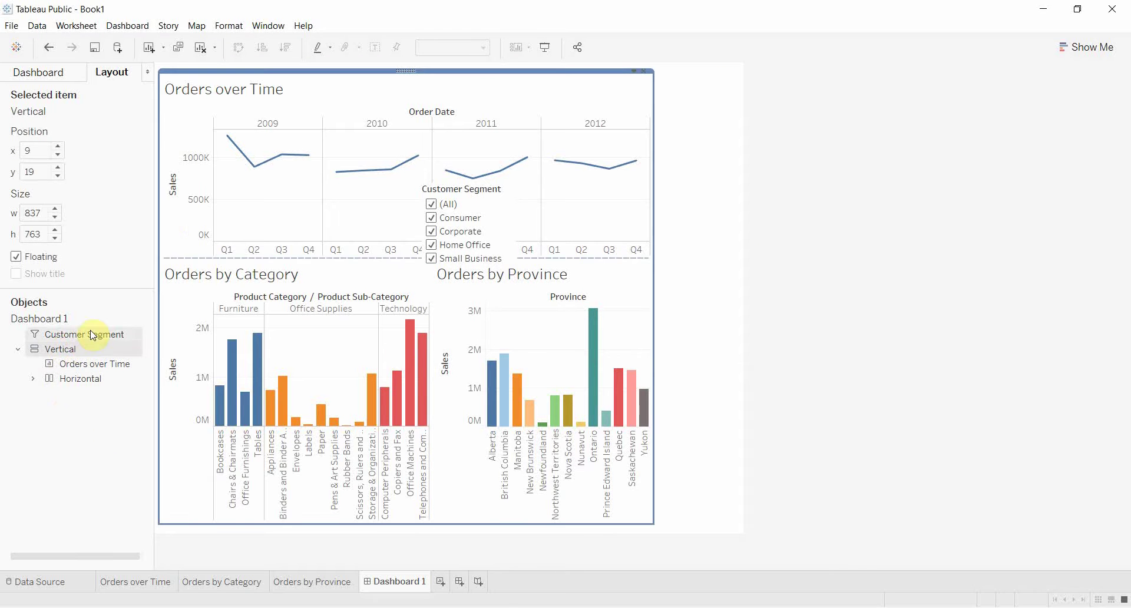
click(471, 189)
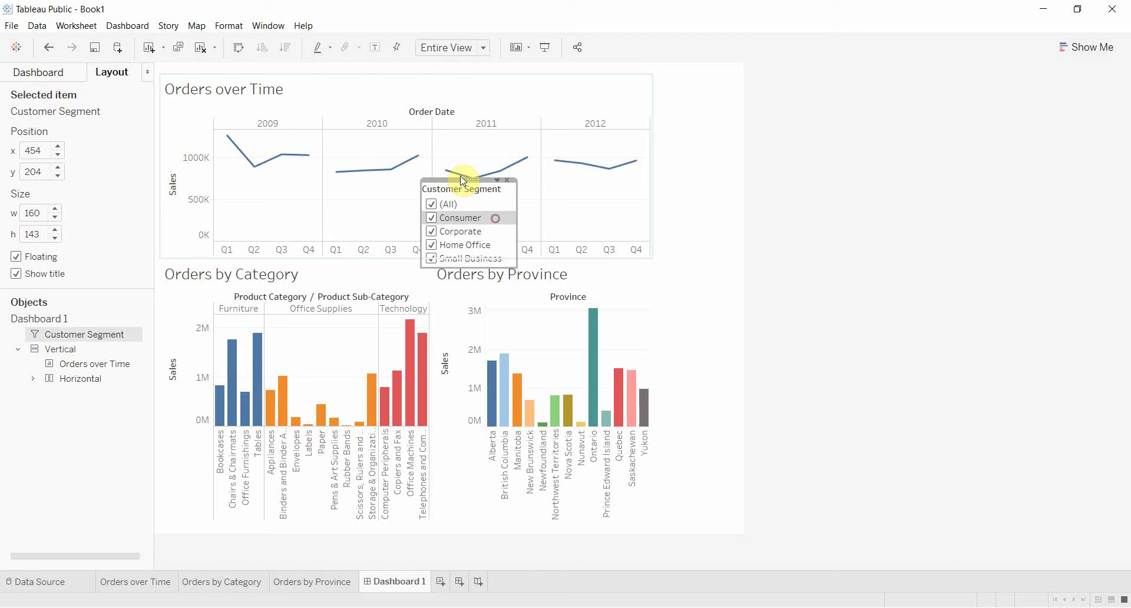
click(651, 272)
click(689, 278)
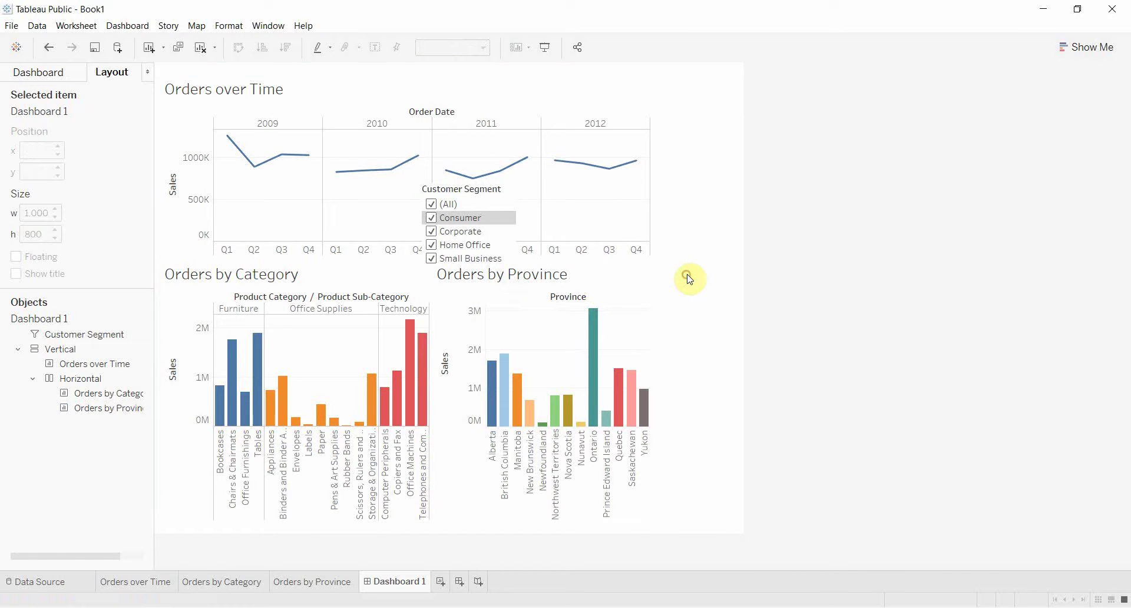
Add a floating Horizontal container and enlarge it over the charts
click(52, 73)
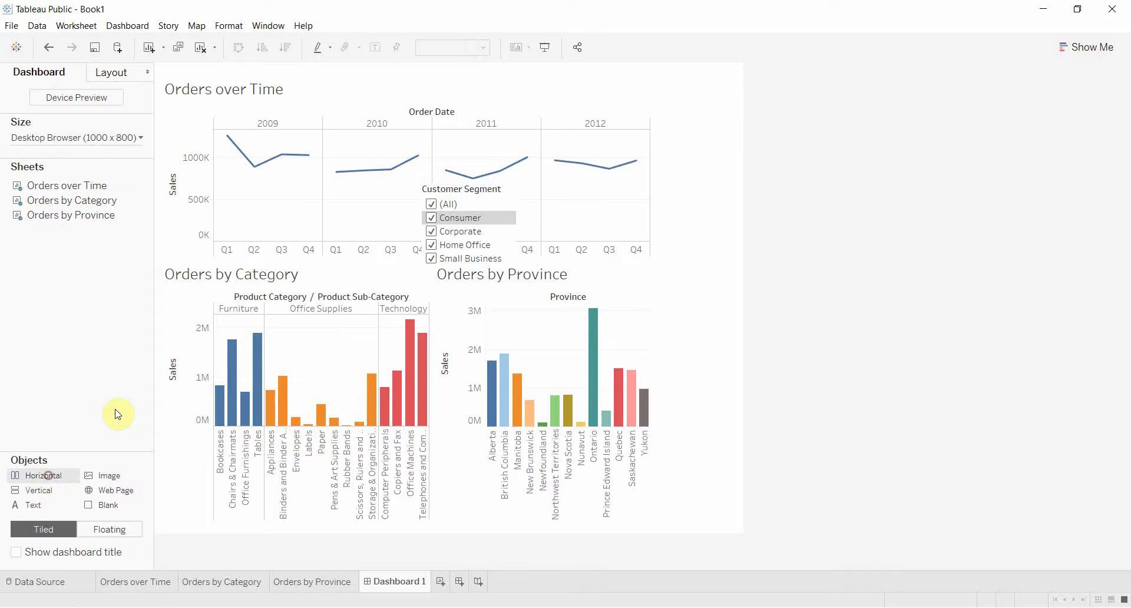
drag(61, 476, 254, 162)
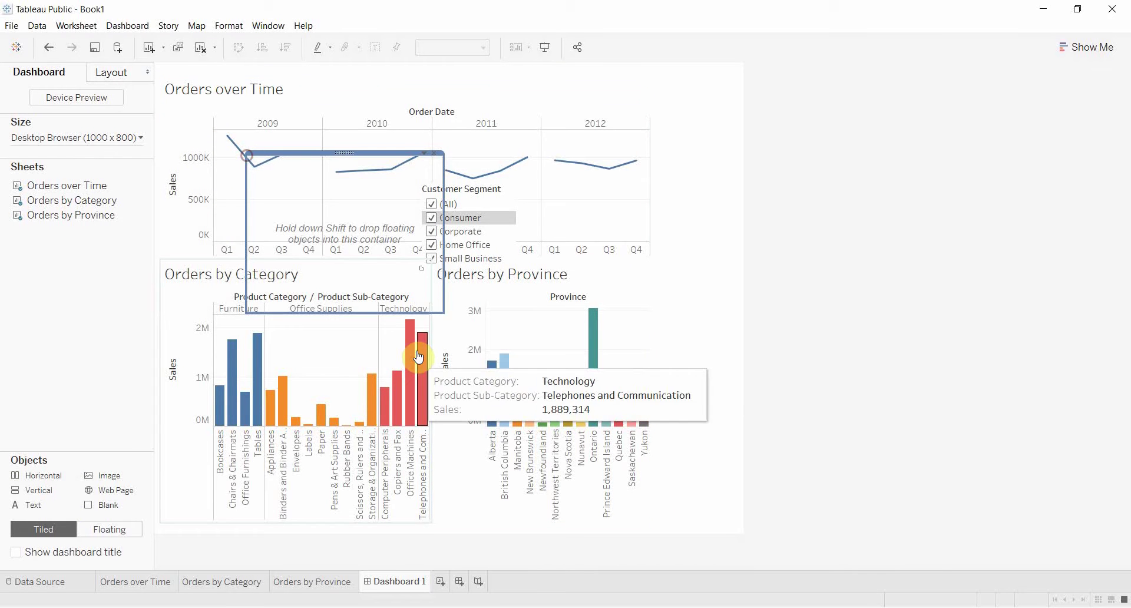
drag(442, 312, 718, 523)
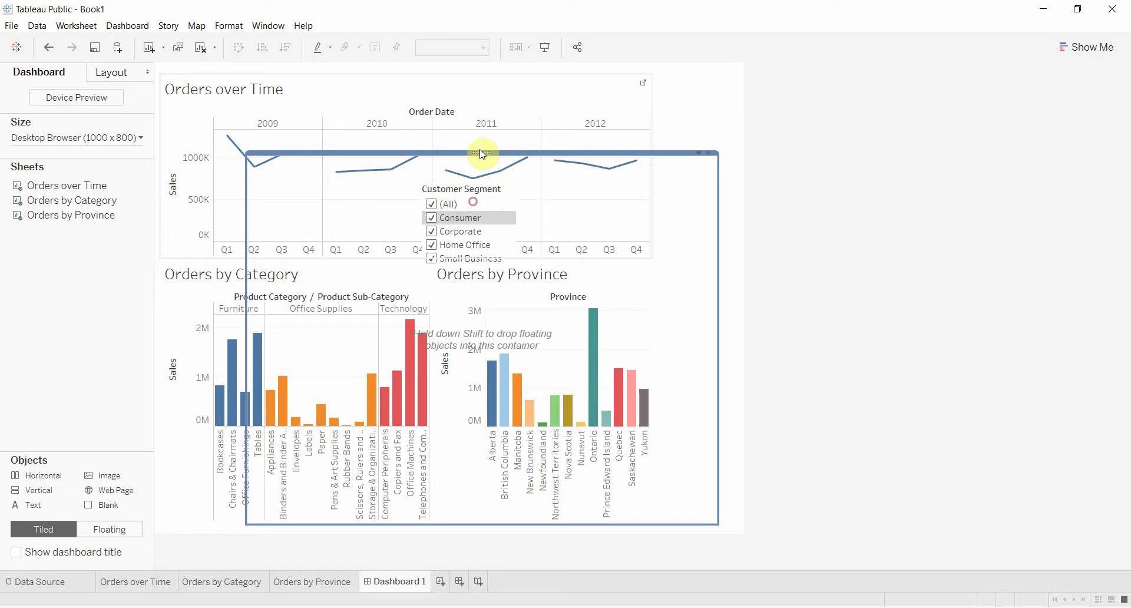
drag(480, 153, 667, 89)
Move the Customer Segment filter to the top right and reposition the floating container
click(474, 186)
click(465, 191)
click(704, 330)
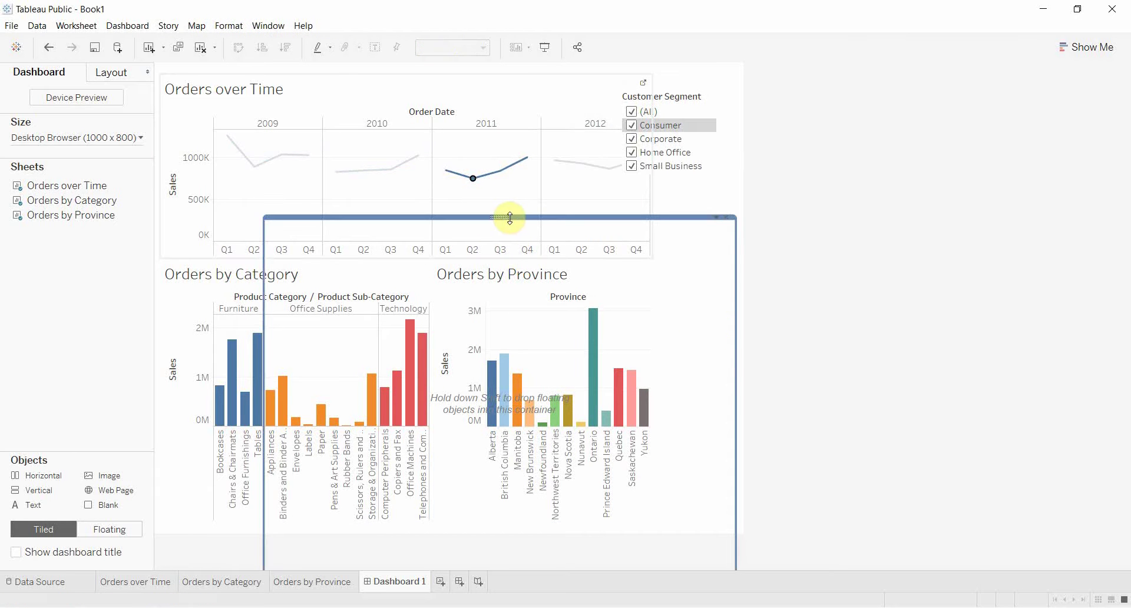
drag(503, 211, 448, 155)
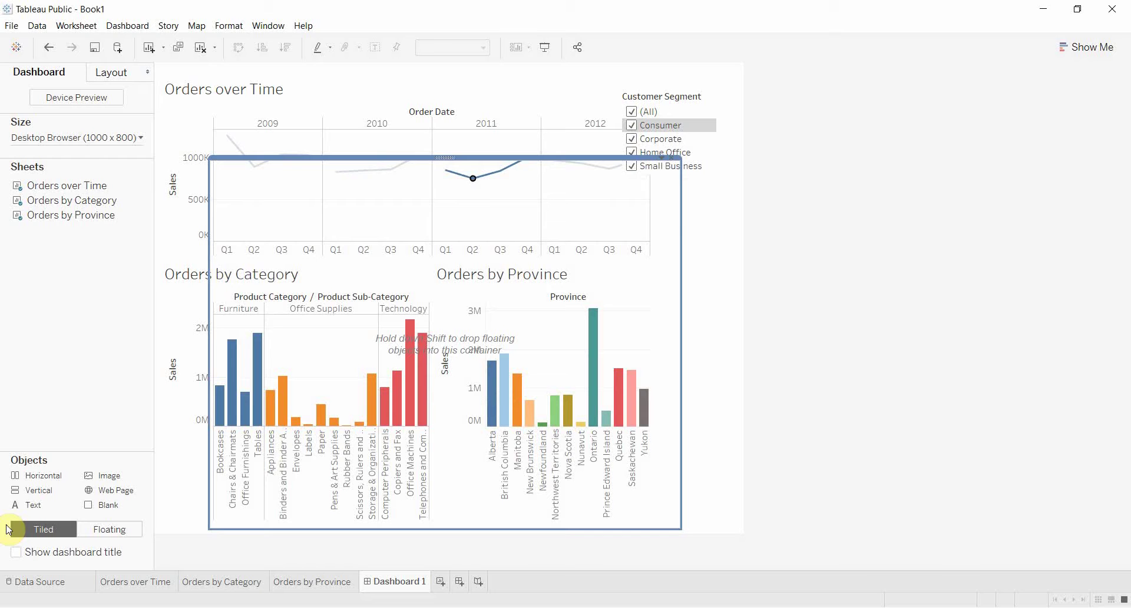
Review the chart container and Customer Segment filter in the Layout pane's Objects tree
click(111, 72)
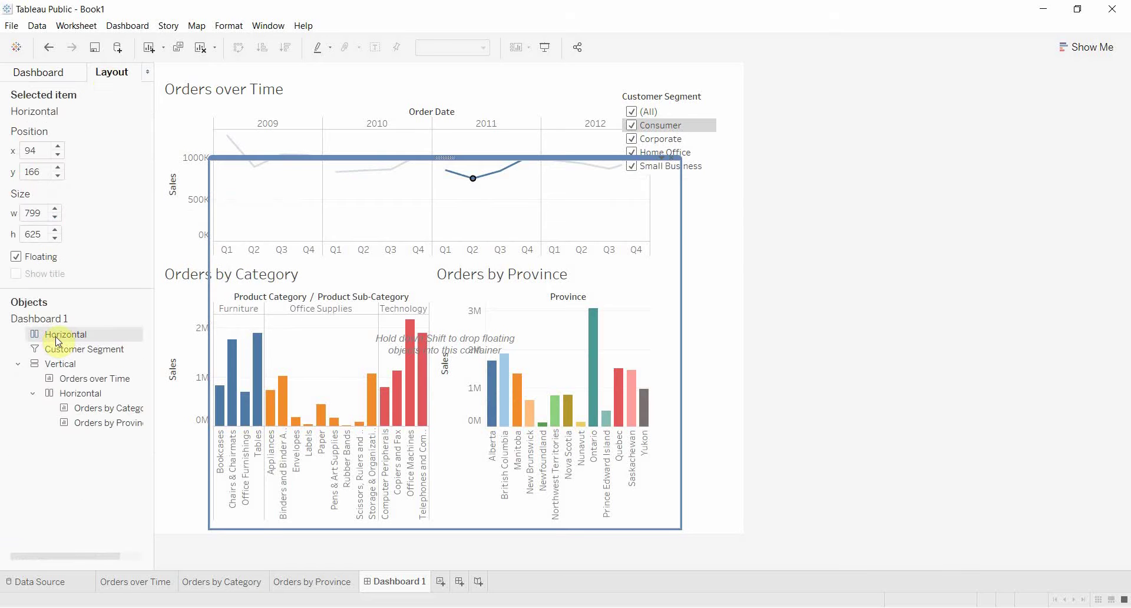
click(36, 364)
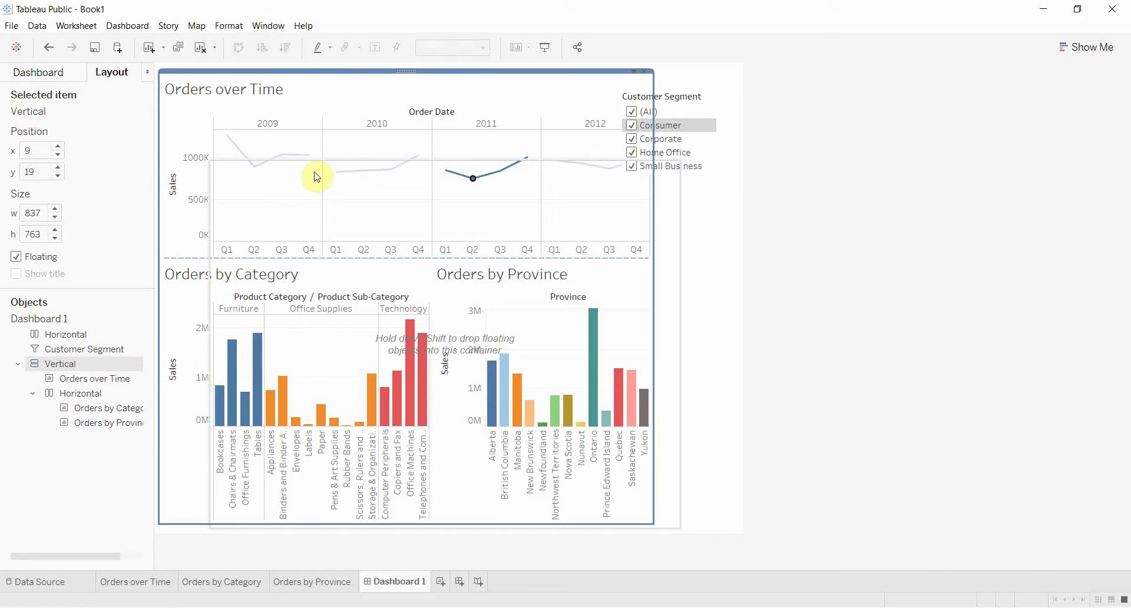
click(76, 349)
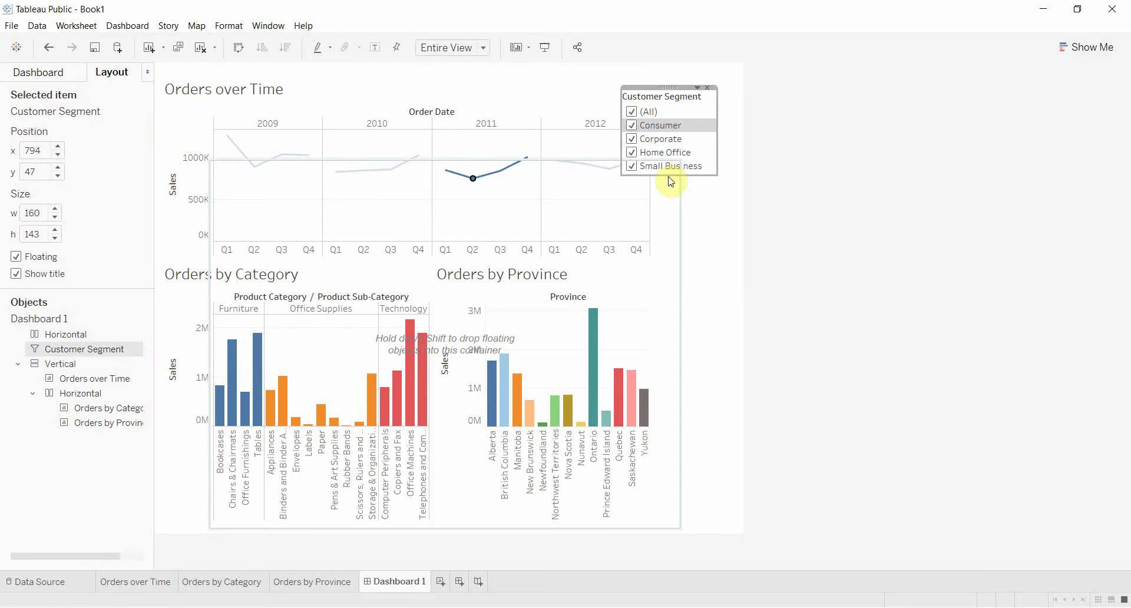
click(707, 277)
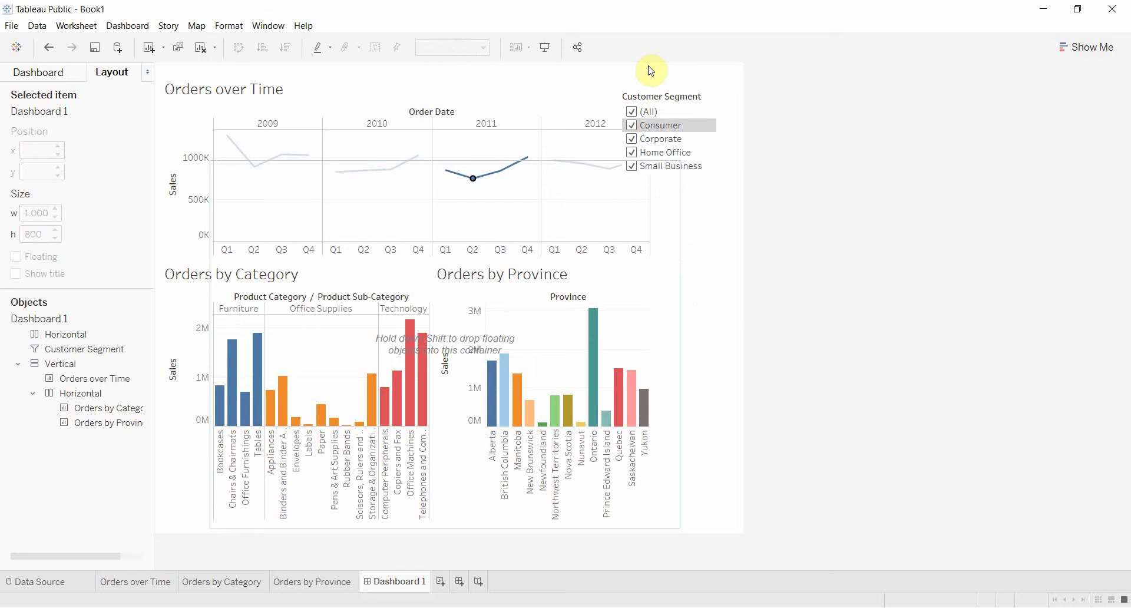
click(674, 96)
Drop the Customer Segment filter into the horizontal container and place the chart stack left of it
drag(673, 87, 671, 268)
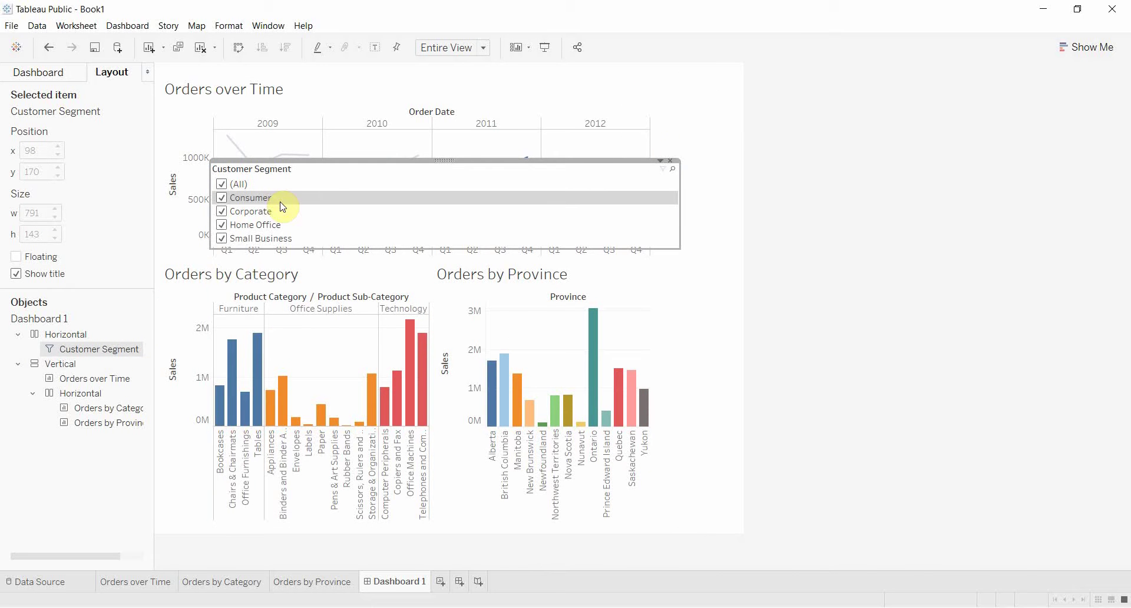
click(54, 365)
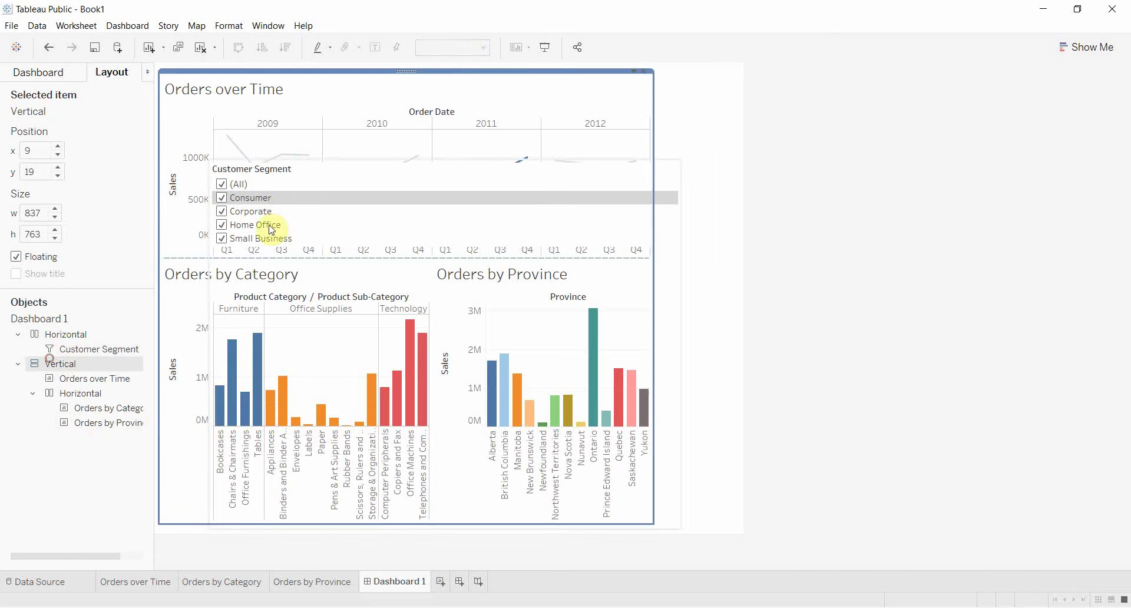
mouse_move(410, 72)
mouse_down()
mouse_move(387, 202)
mouse_move(260, 230)
mouse_move(222, 283)
mouse_move(222, 253)
mouse_move(356, 254)
mouse_move(359, 309)
mouse_move(258, 316)
mouse_move(469, 301)
mouse_move(546, 310)
mouse_up()
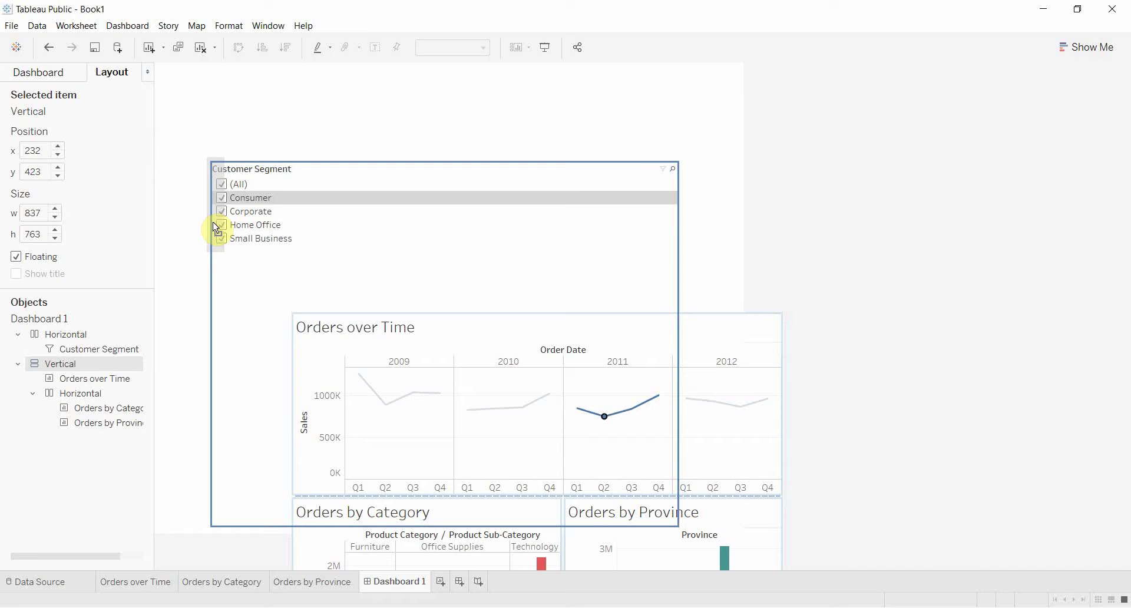
drag(217, 228, 212, 221)
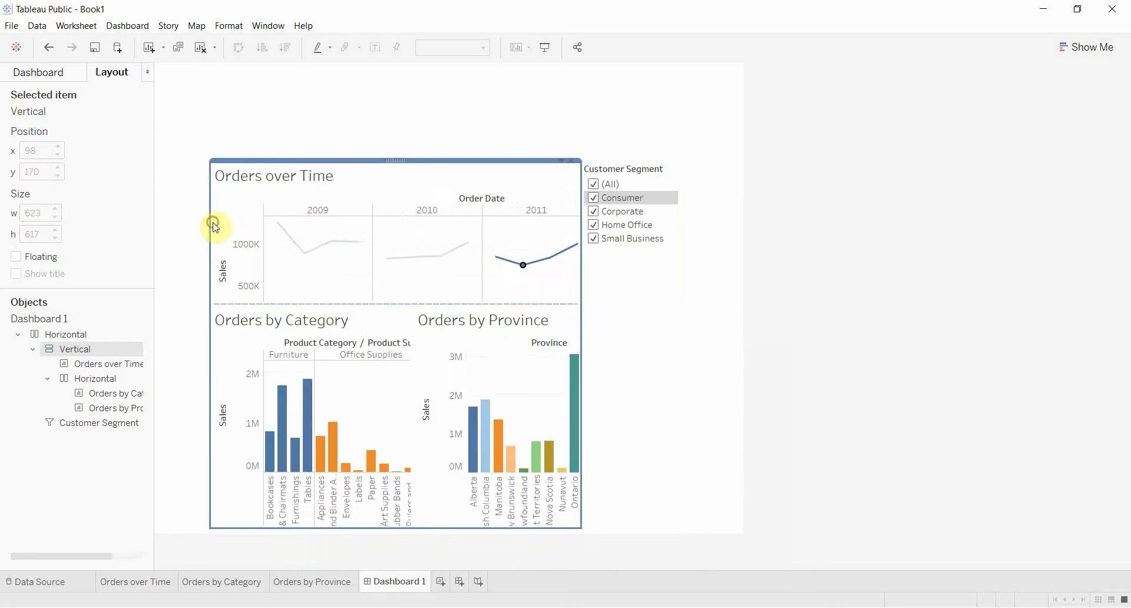
Check the filter, the 799 x 625 horizontal container and the chart stack selections
click(654, 287)
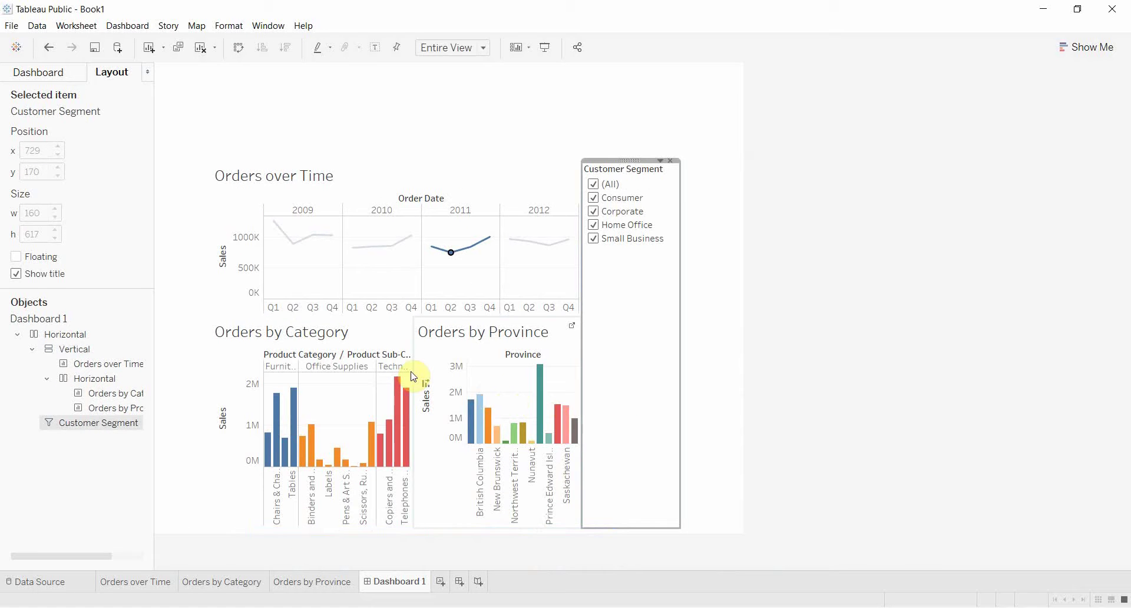
click(53, 335)
click(70, 349)
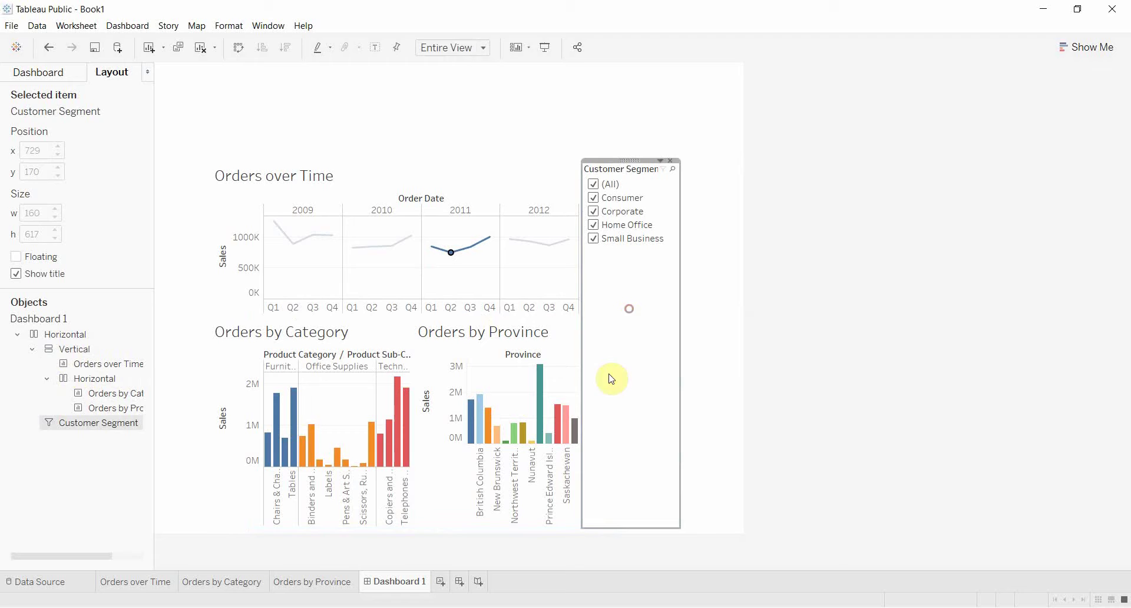
click(396, 165)
click(62, 334)
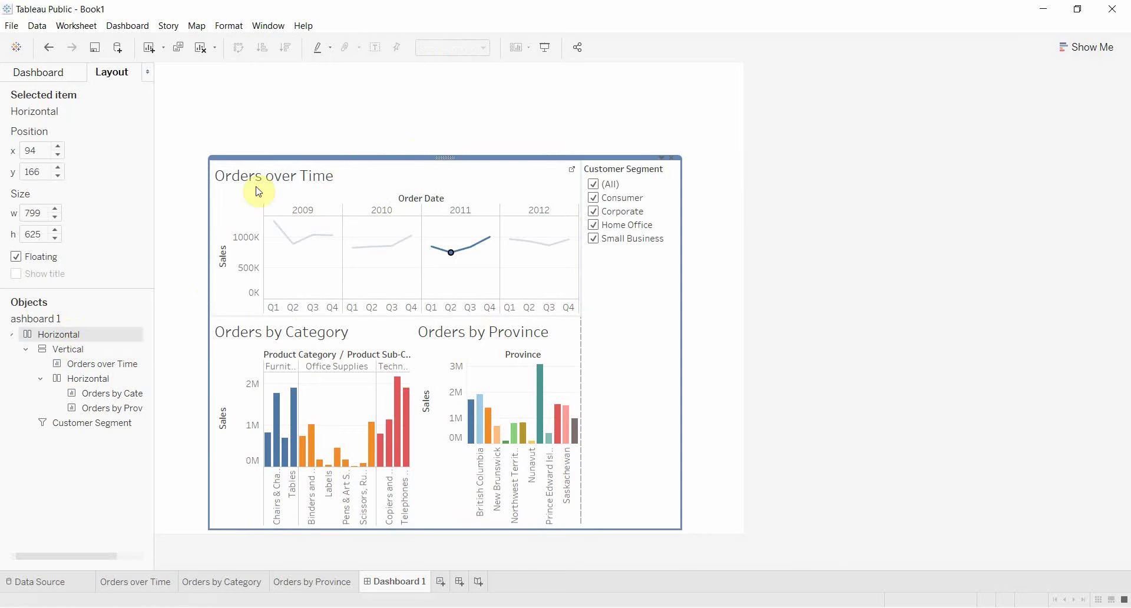
Stretch the horizontal container to the top left, giving a 705-wide chart stack and 160-wide filter
drag(209, 157, 162, 64)
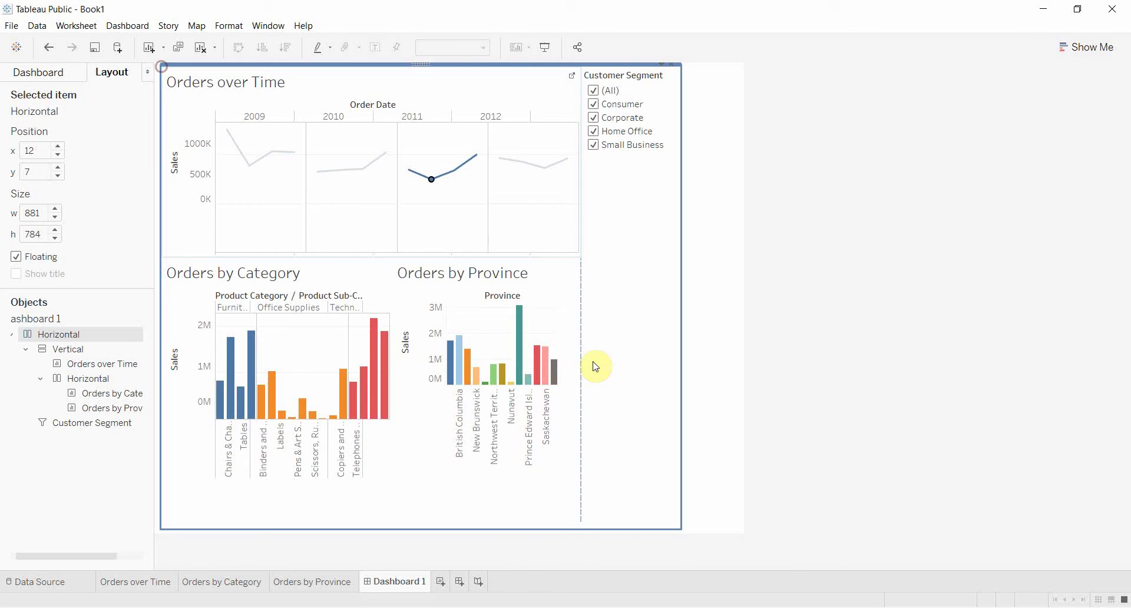
click(640, 396)
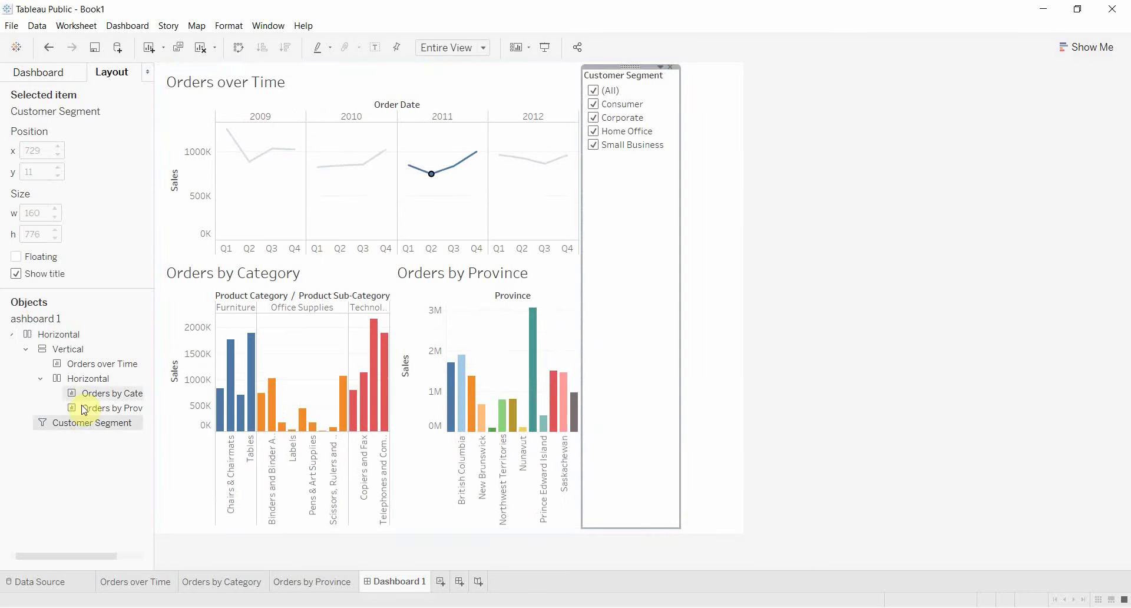
click(86, 378)
click(74, 349)
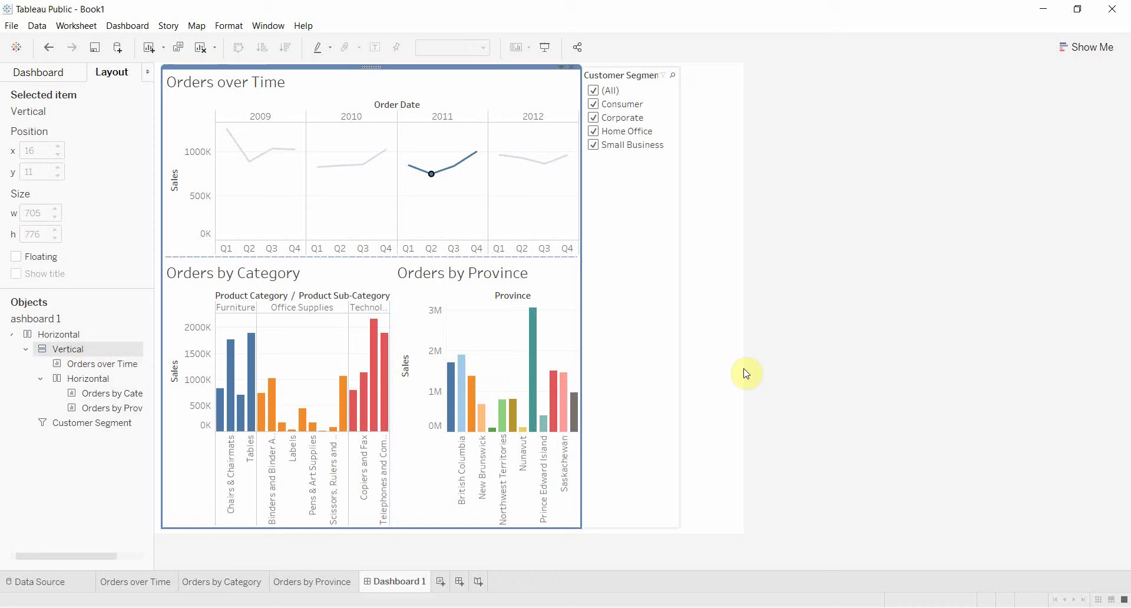
click(663, 339)
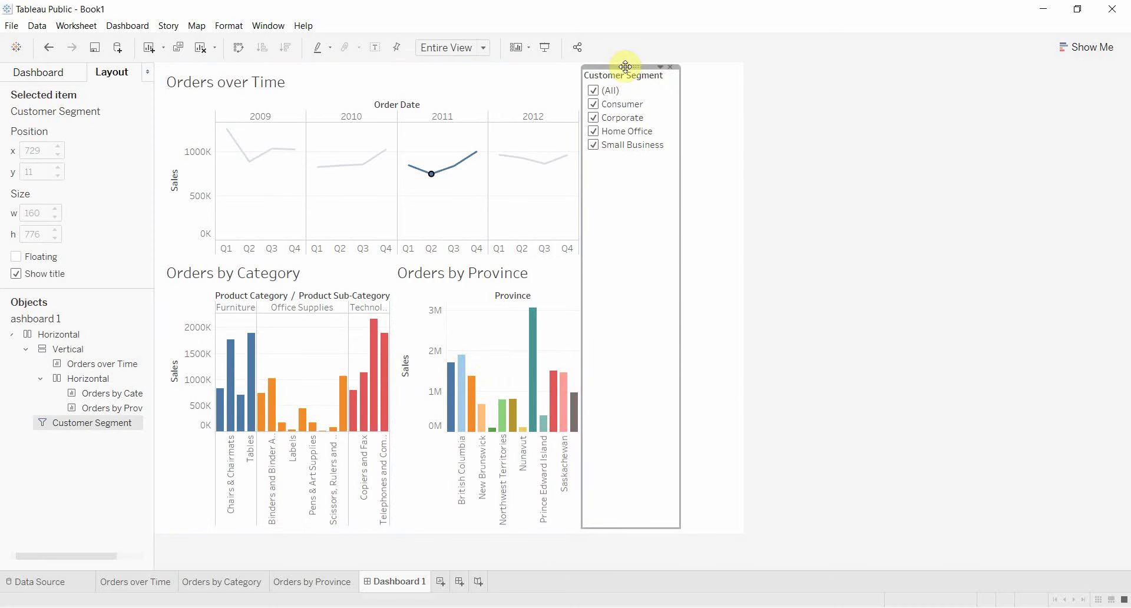
click(697, 238)
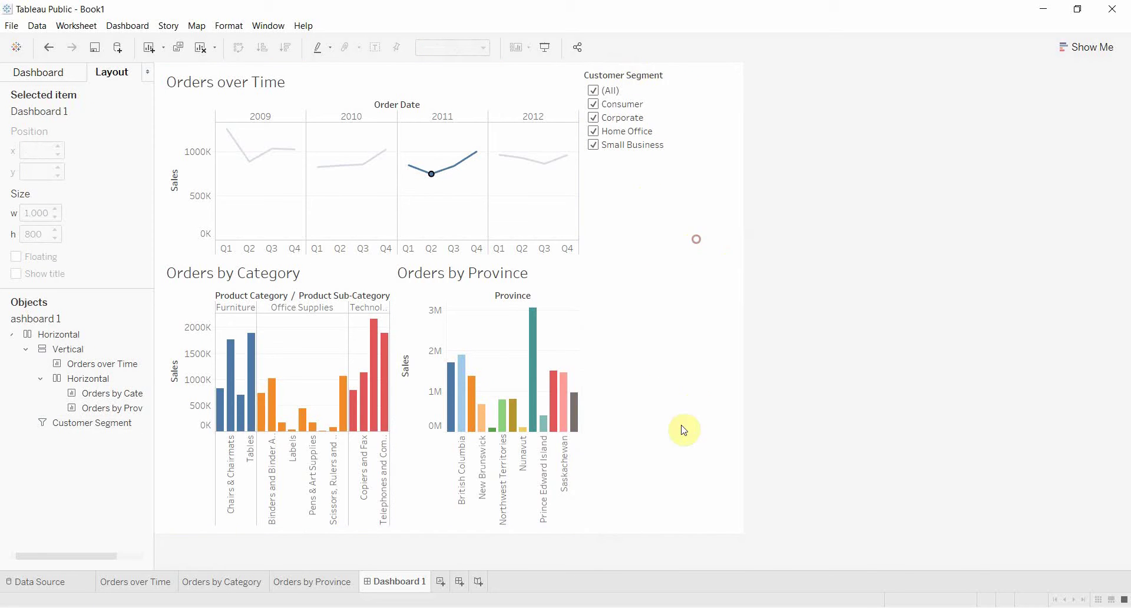
click(446, 211)
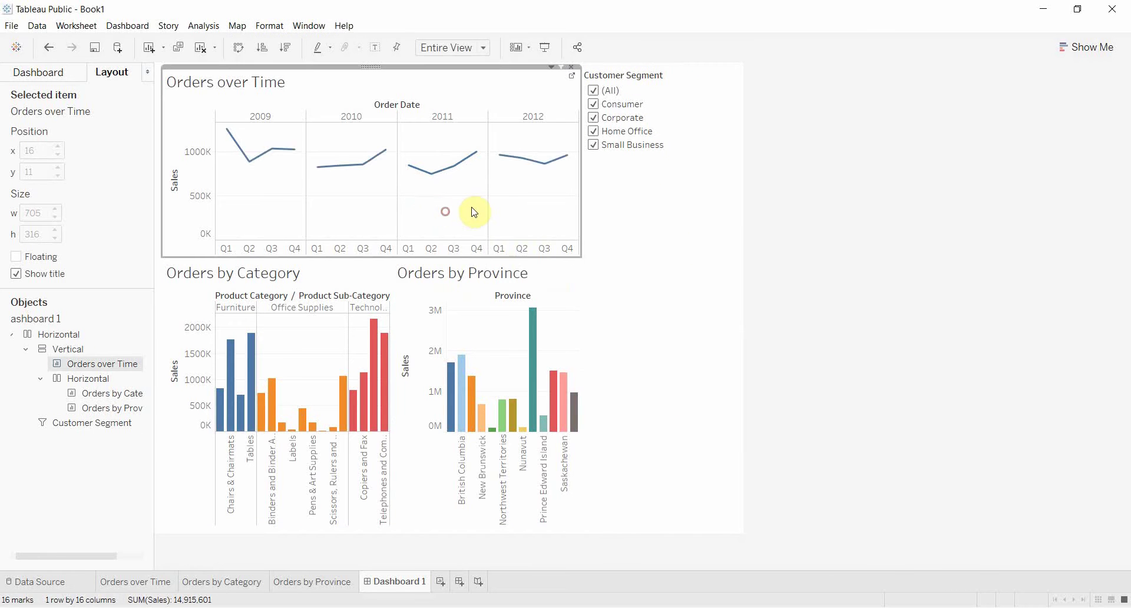
click(629, 296)
click(702, 322)
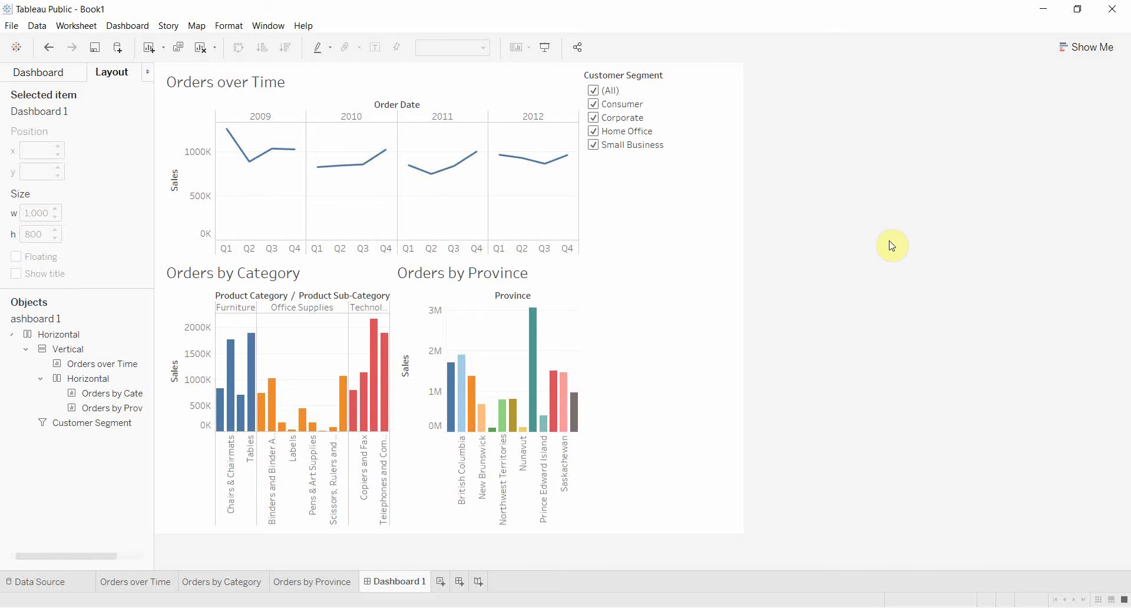
click(594, 118)
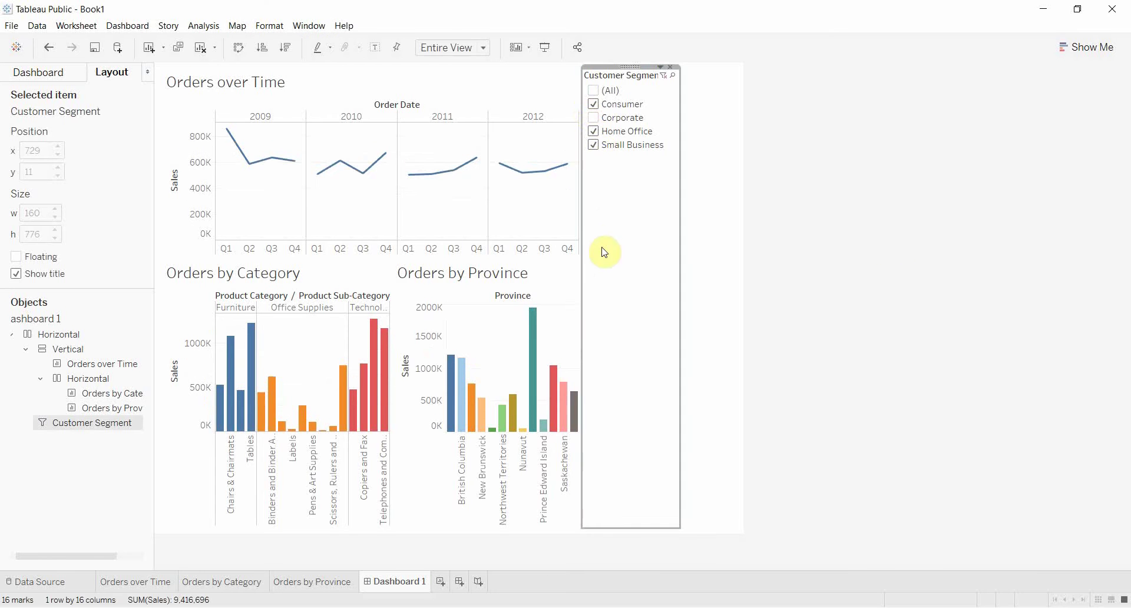
click(598, 130)
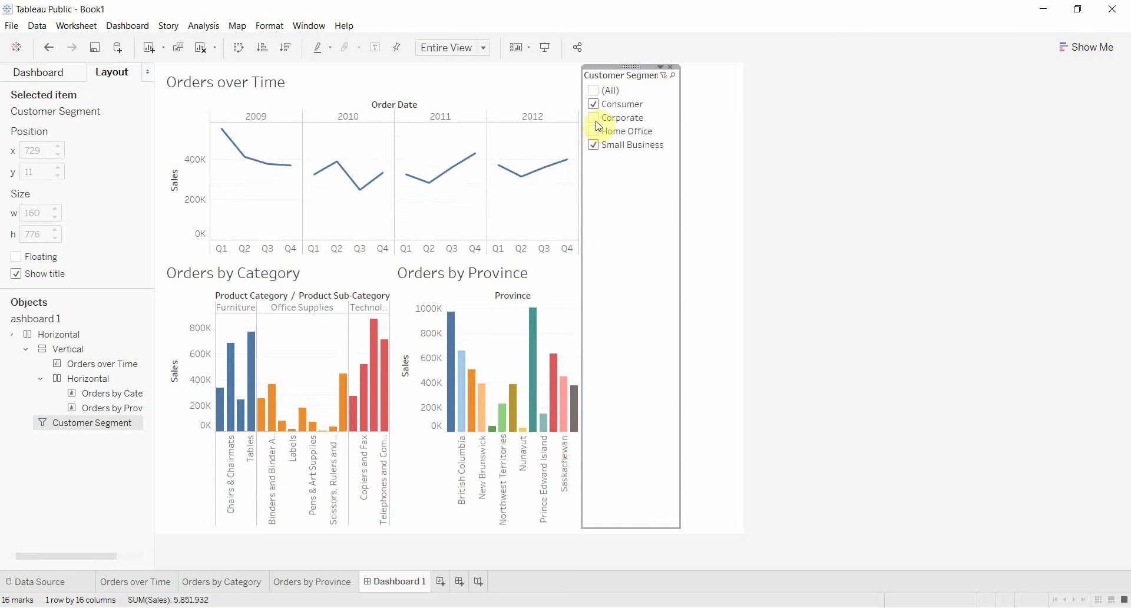
click(595, 90)
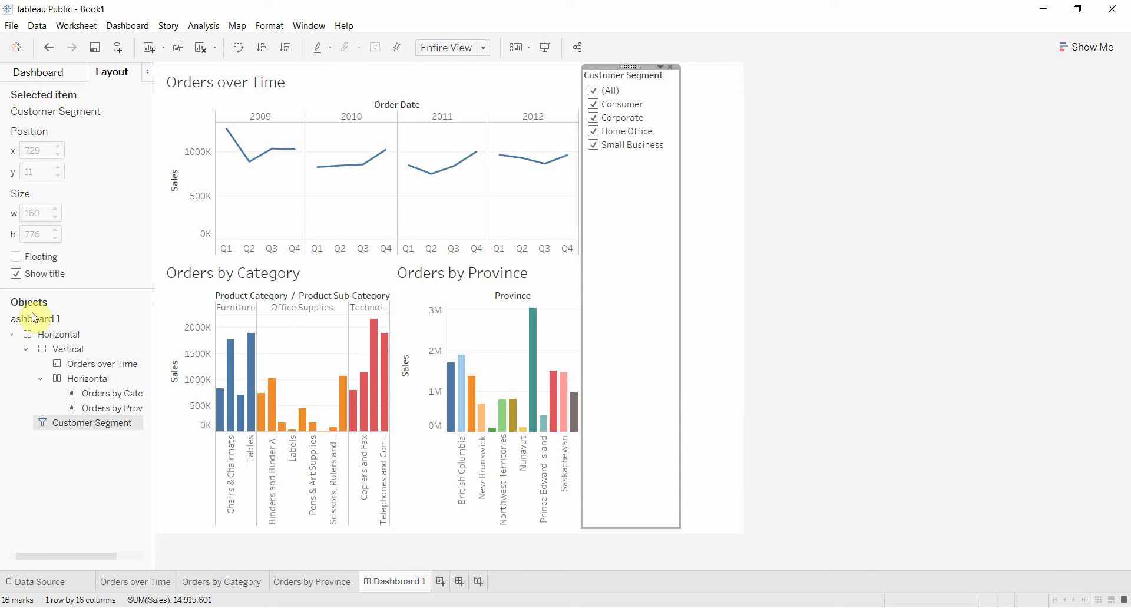
click(704, 320)
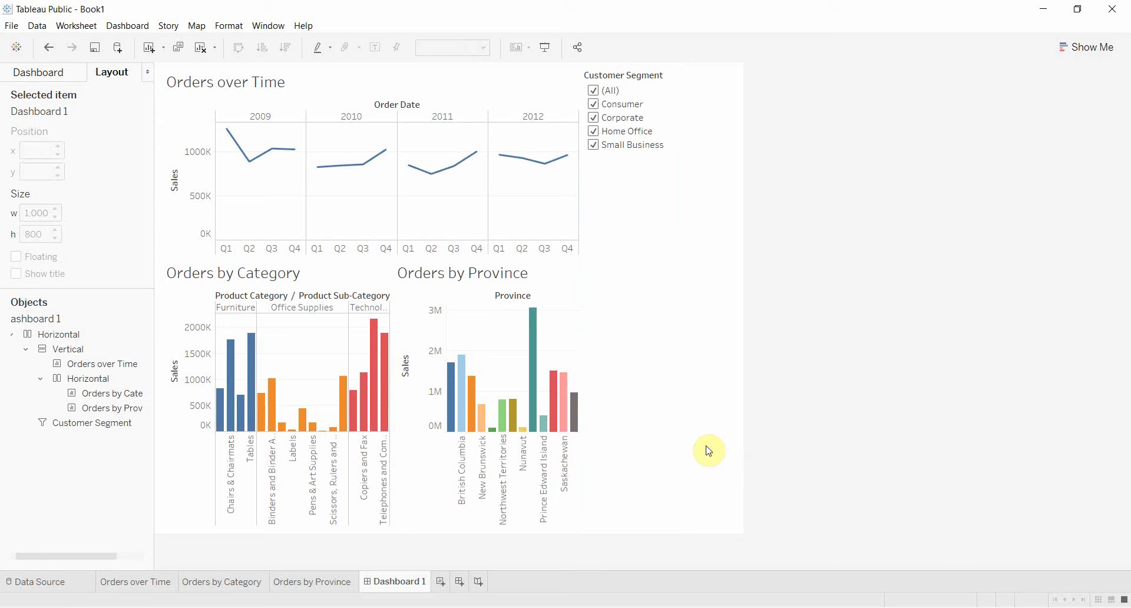
click(530, 425)
click(524, 334)
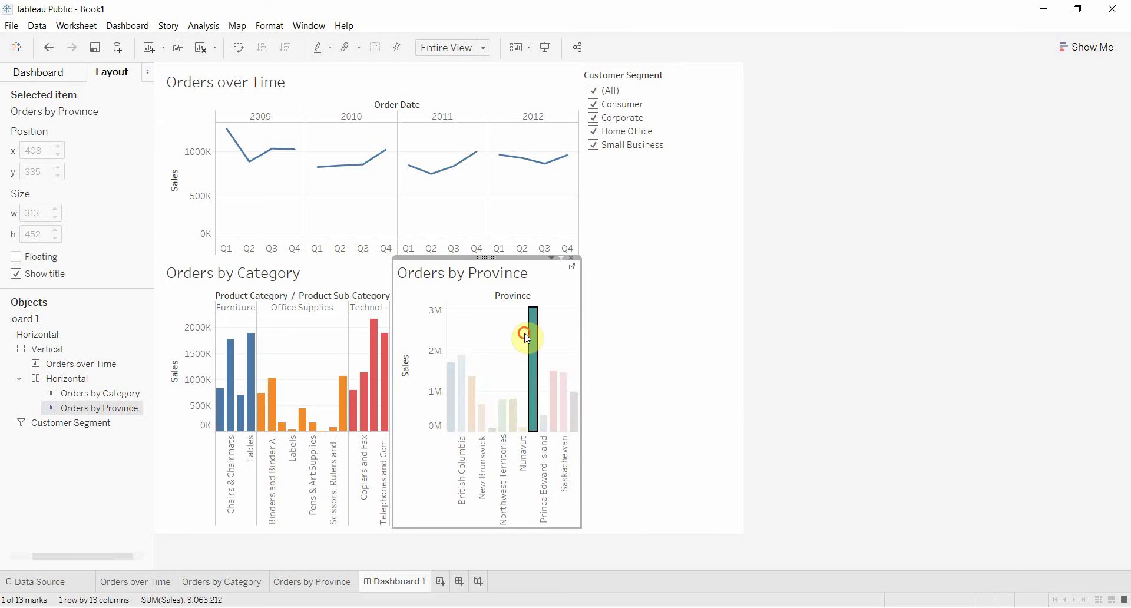